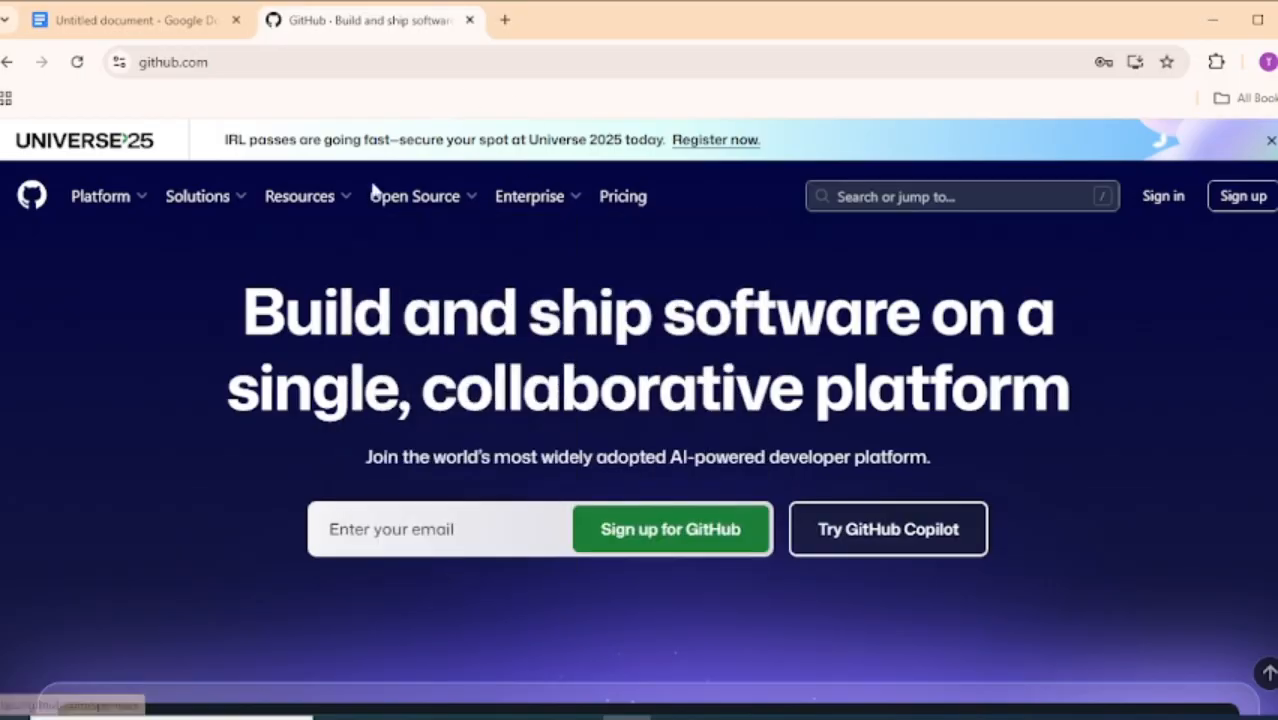
Search Google for github in a new browser tab and open the GitHub website from the results
double_click(177, 63)
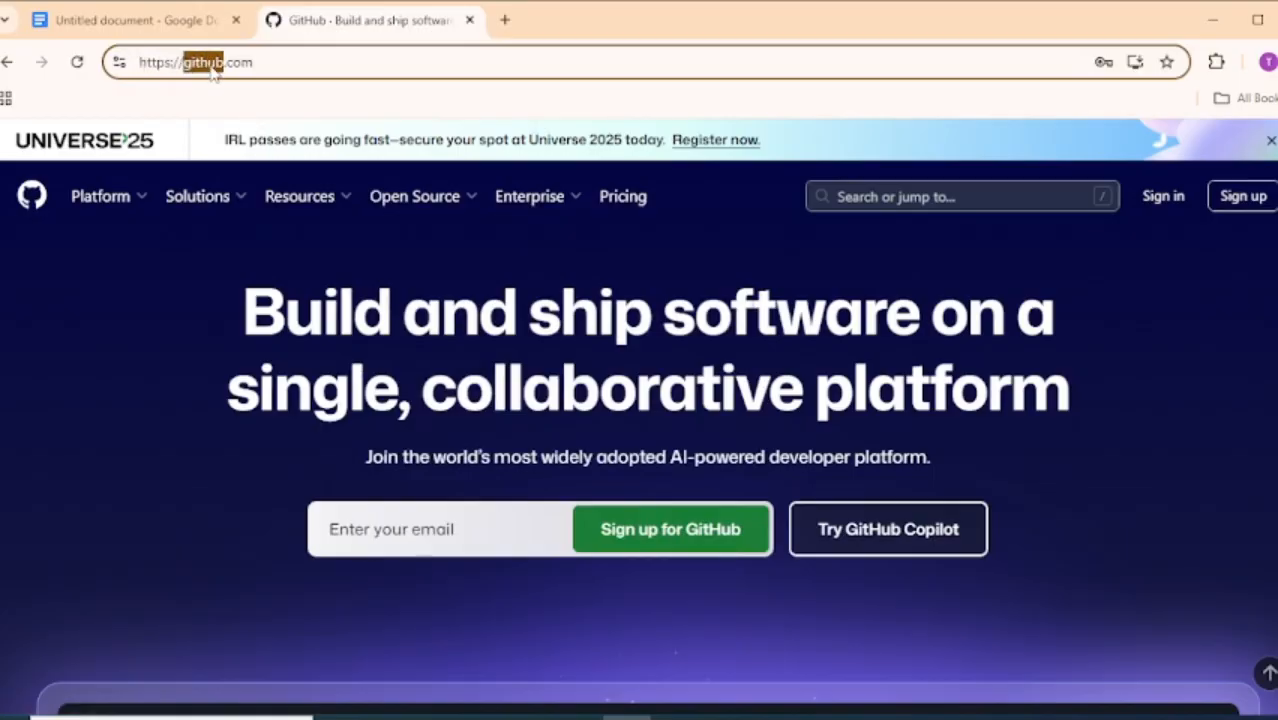
right_click(212, 70)
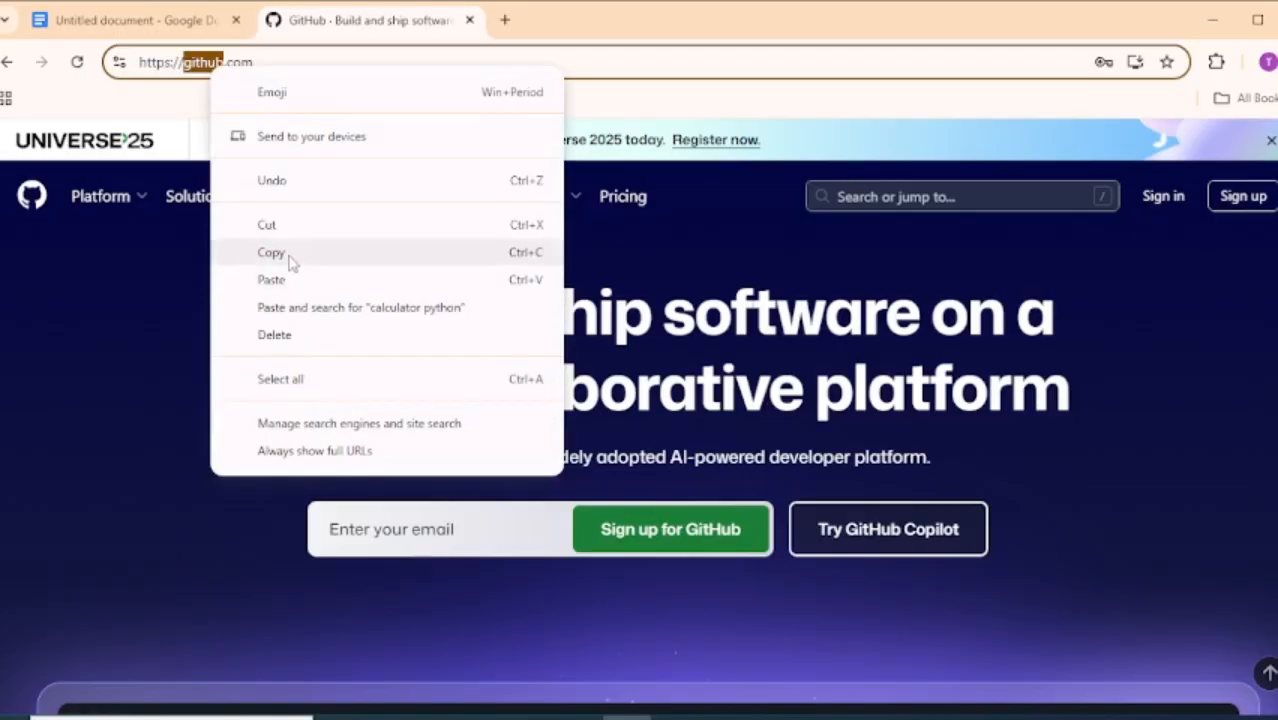
left_click(289, 259)
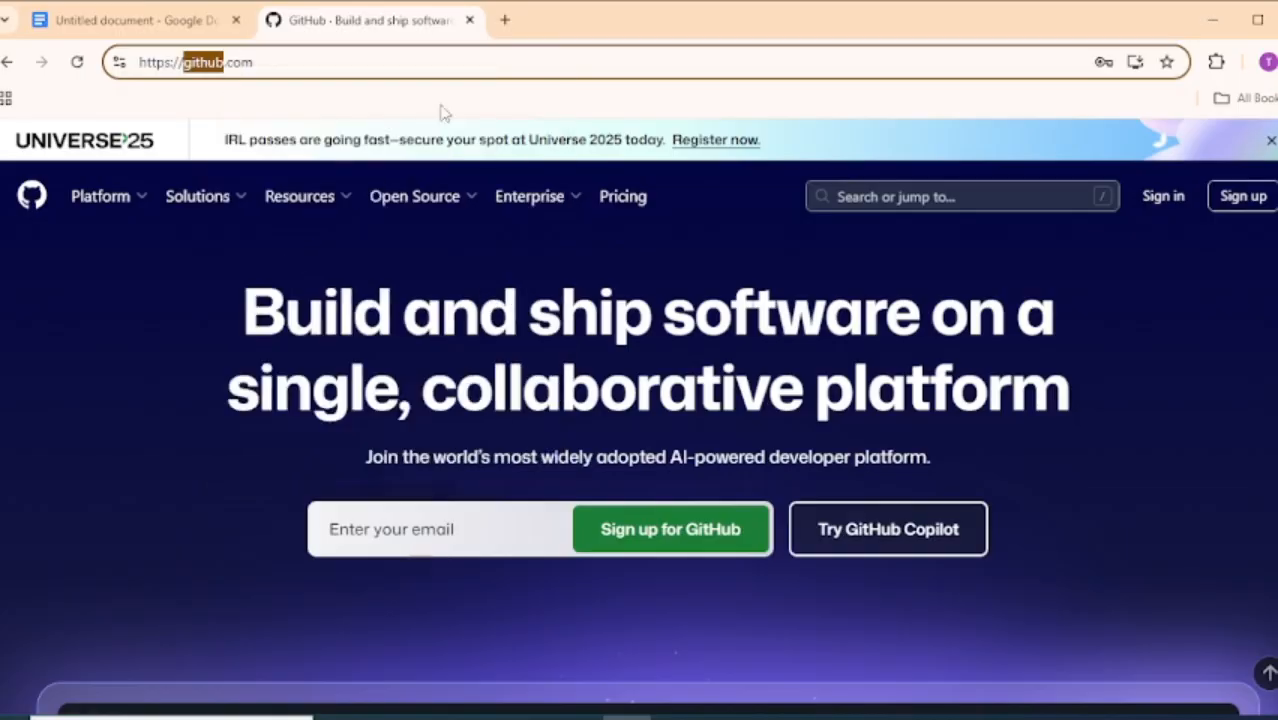
left_click(505, 20)
left_click(491, 71)
key("ctrl+v")
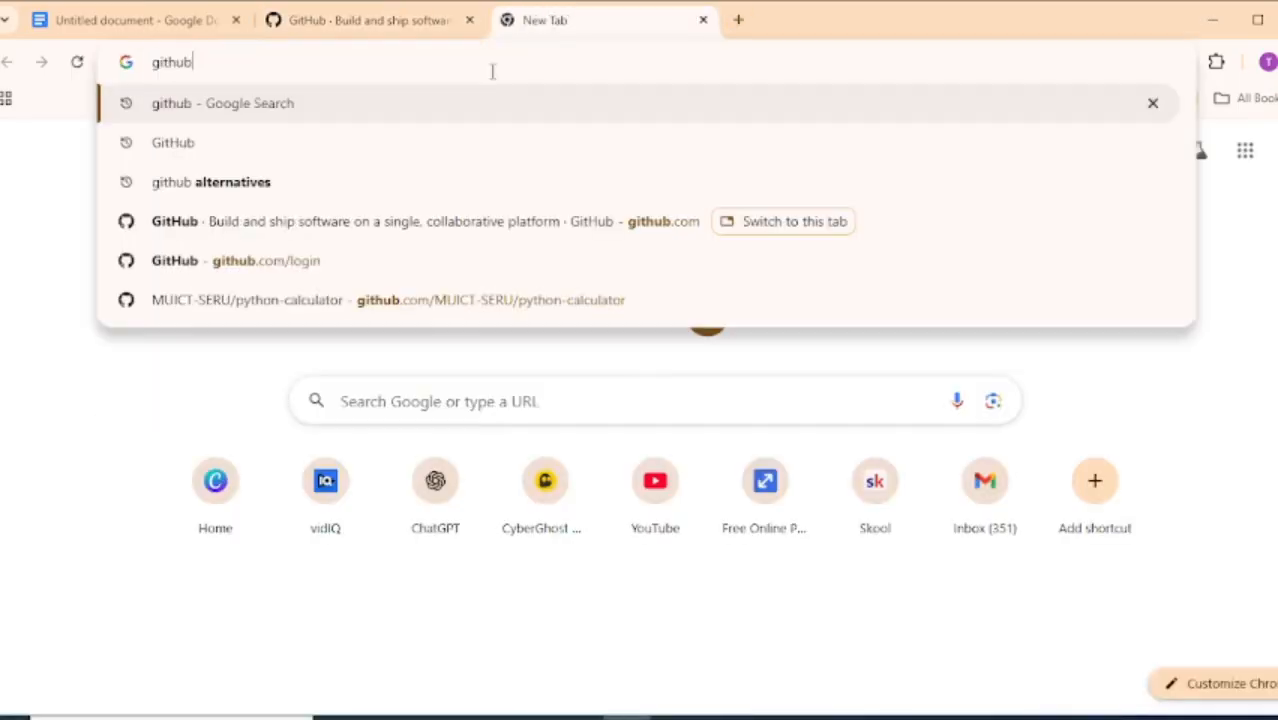
key("Return")
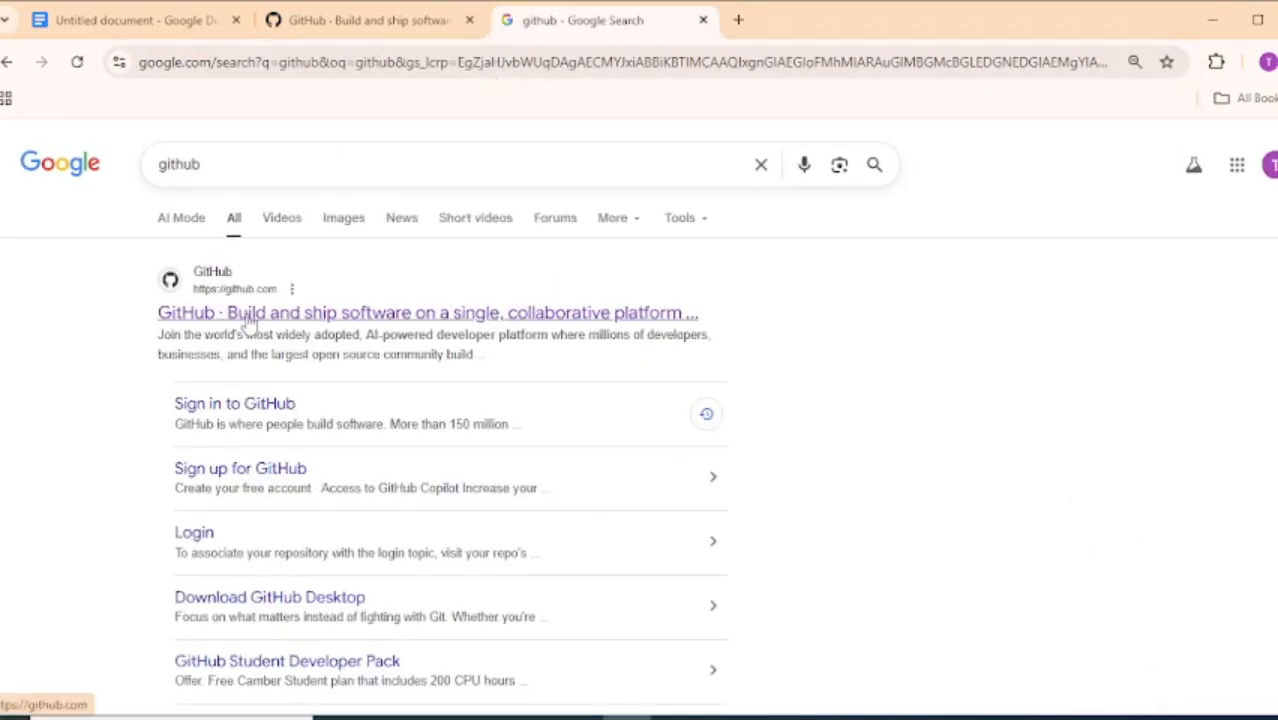
left_click(250, 318)
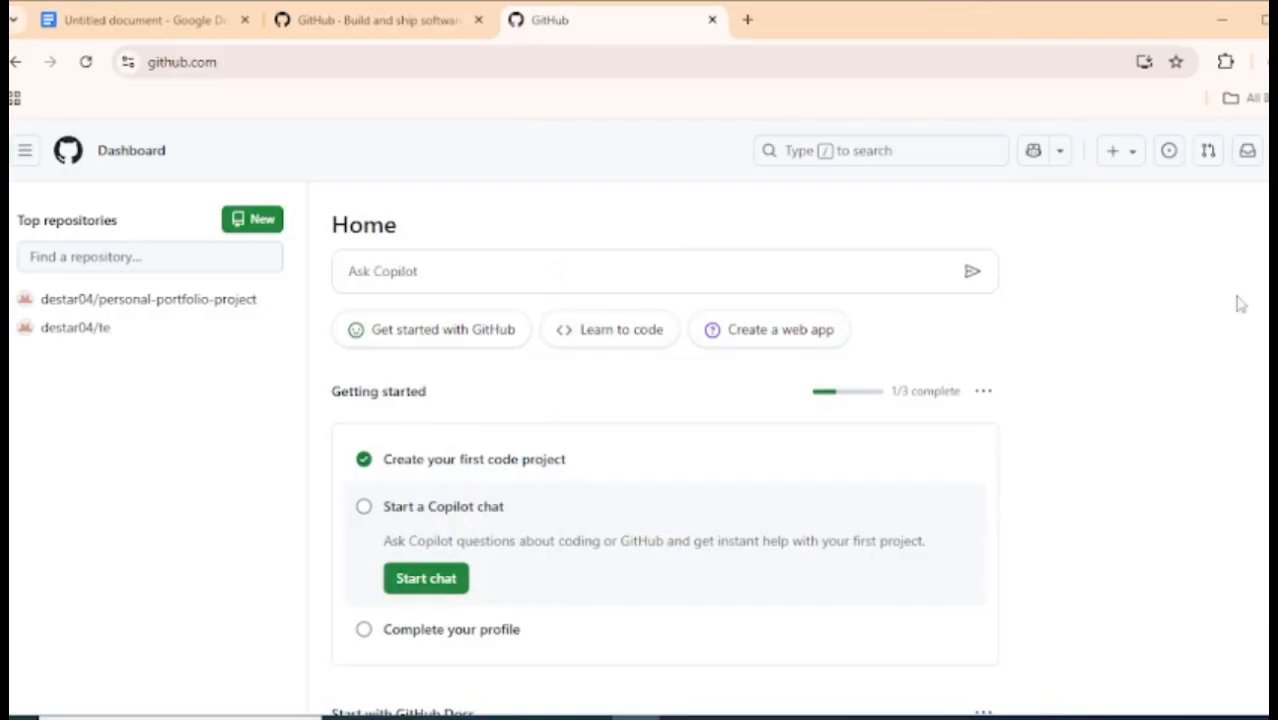
Search all of GitHub for "calculator python"
scroll(1127, 333, "down", 7)
scroll(1127, 333, "up", 7)
left_click(806, 158)
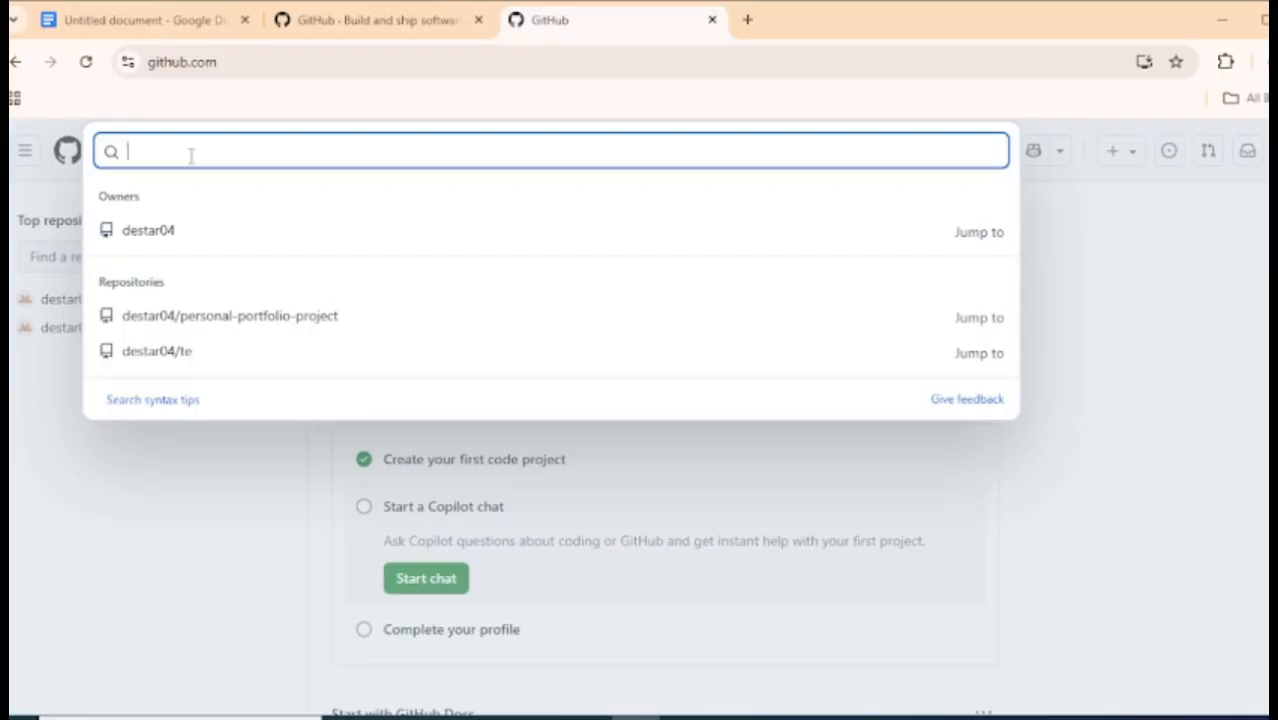
type("calculator python")
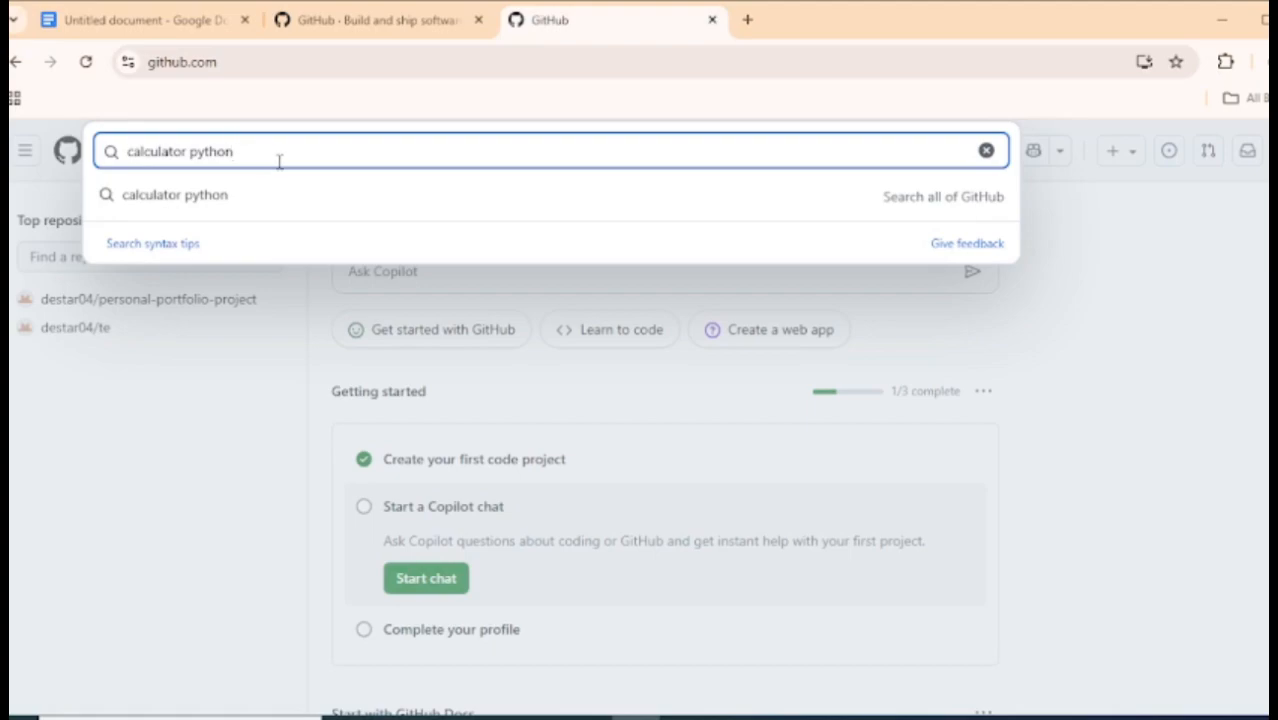
key("Return")
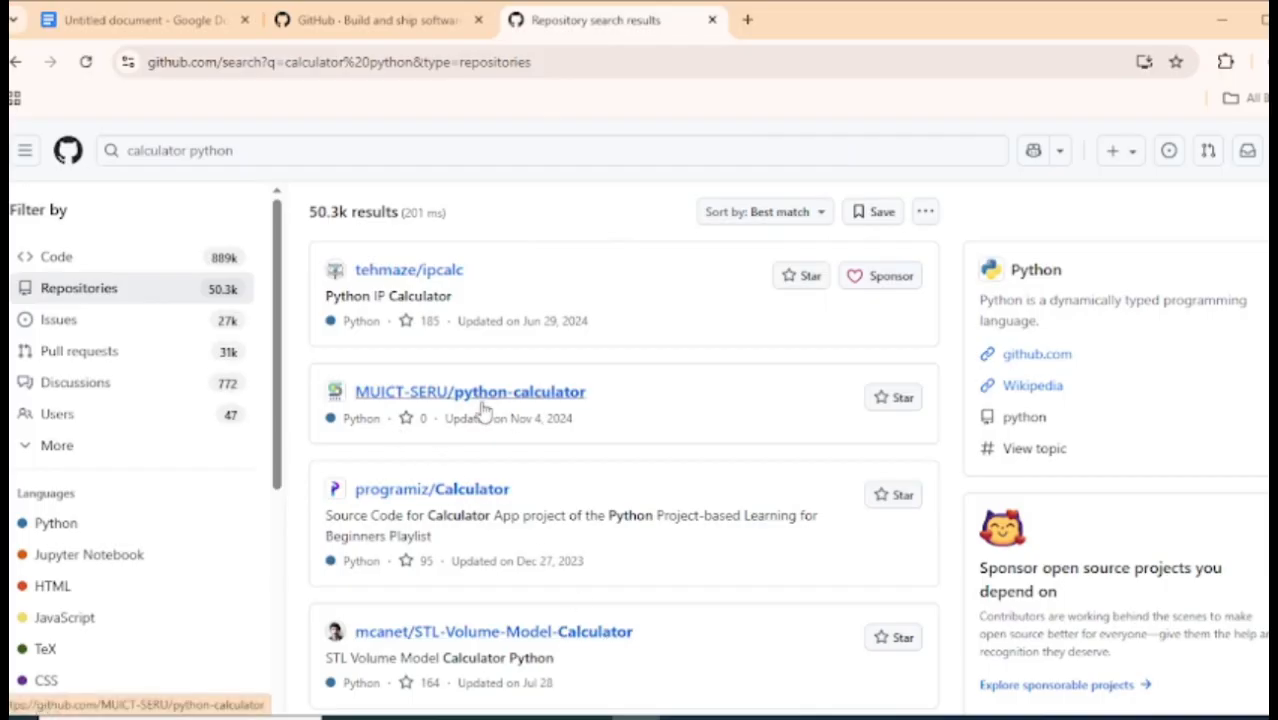
Browse the repository search results and open the MUICT-SERU/python-calculator repository
scroll(788, 417, "down", 2)
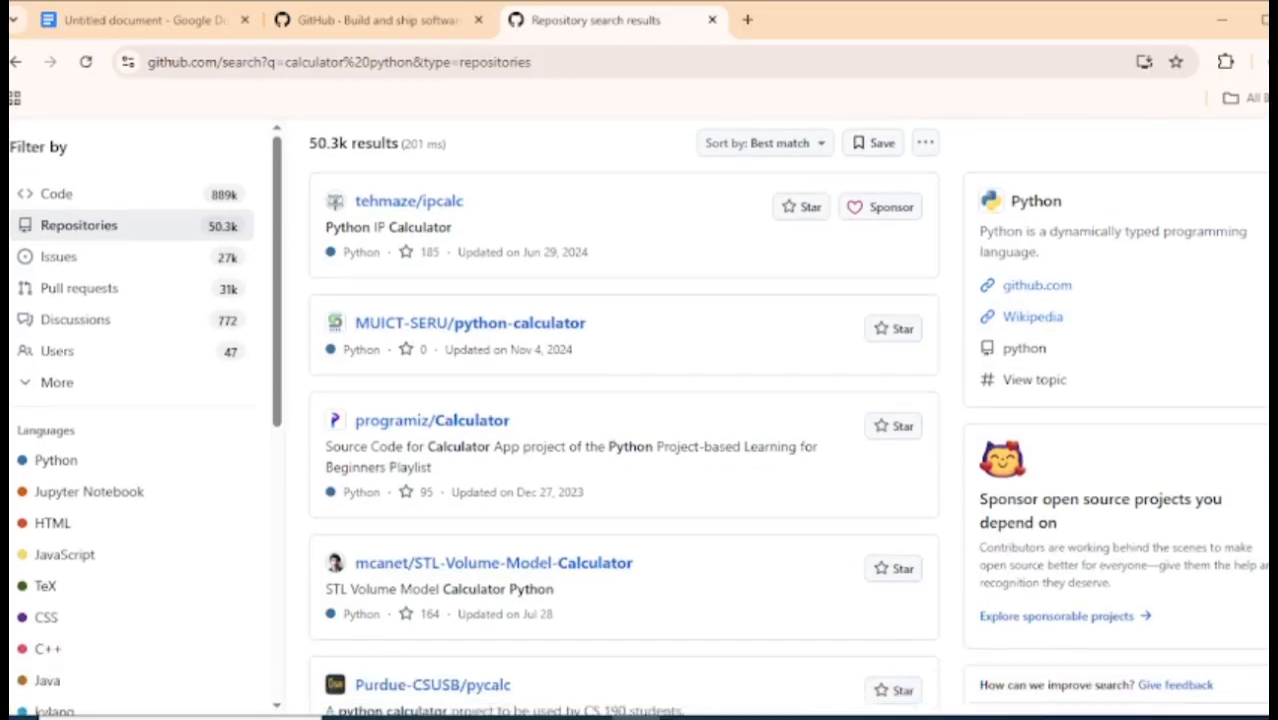
scroll(788, 417, "down", 1)
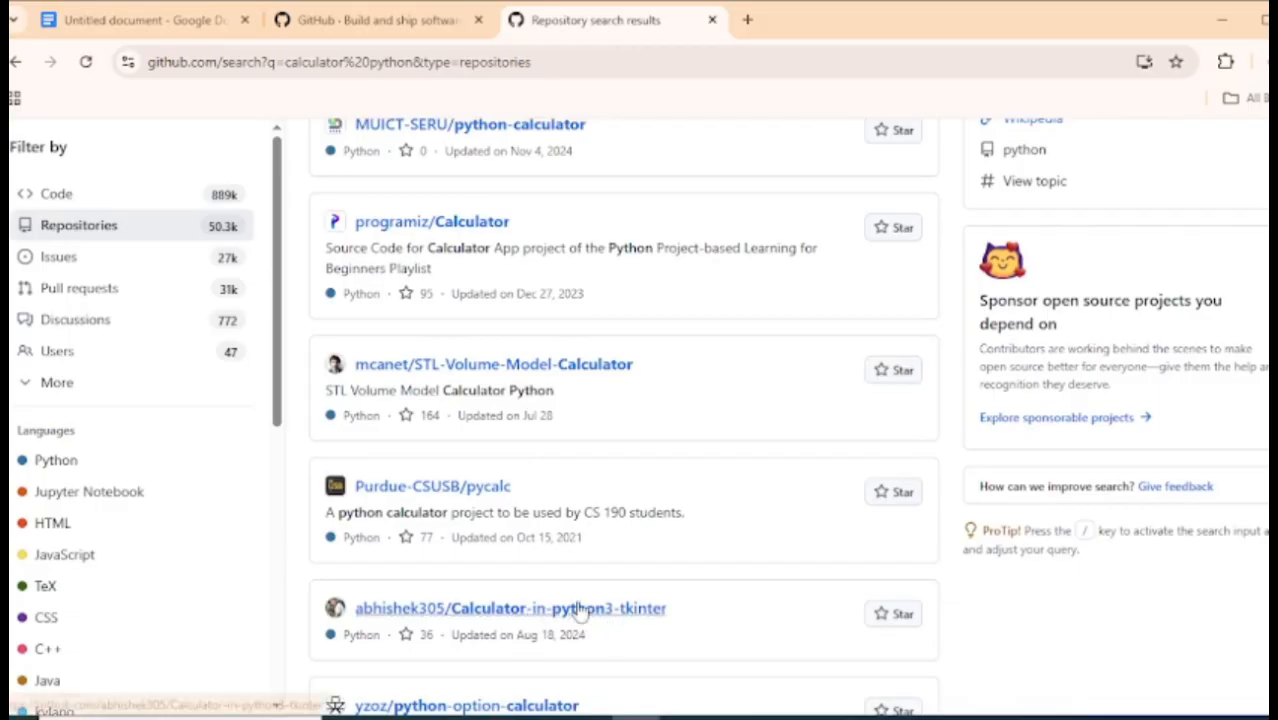
scroll(580, 612, "down", 7)
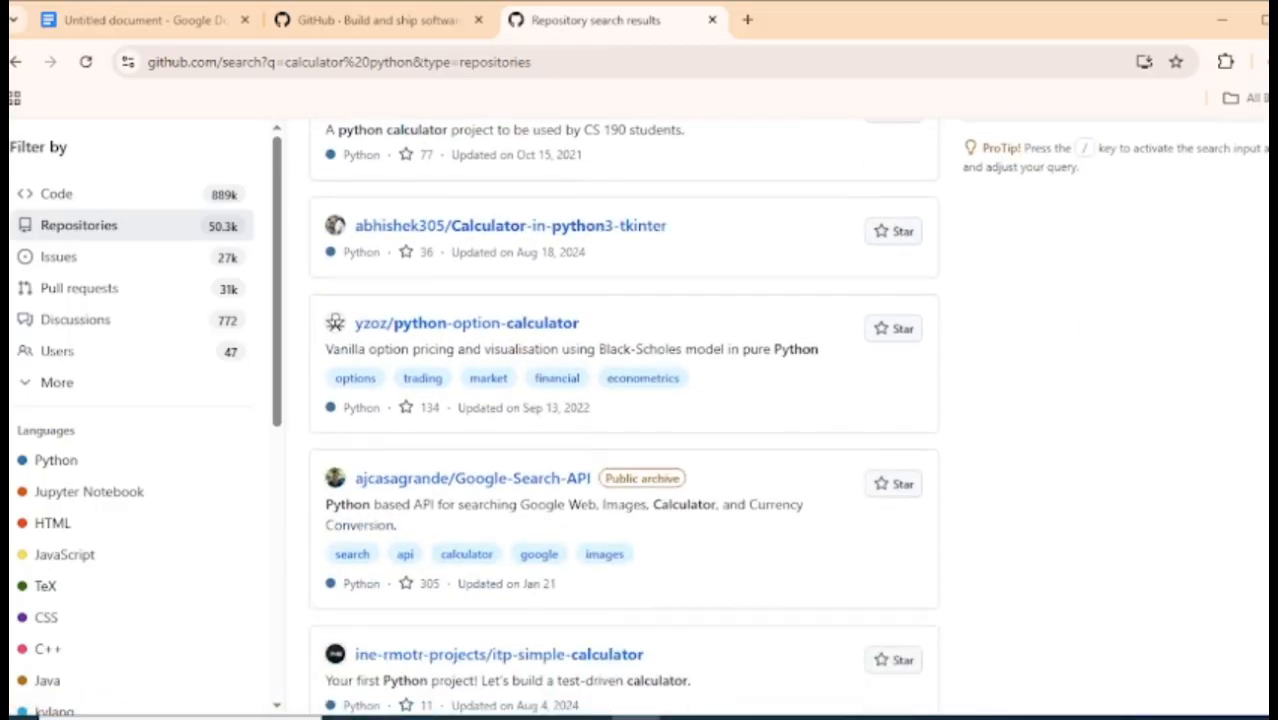
scroll(633, 214, "down", 2)
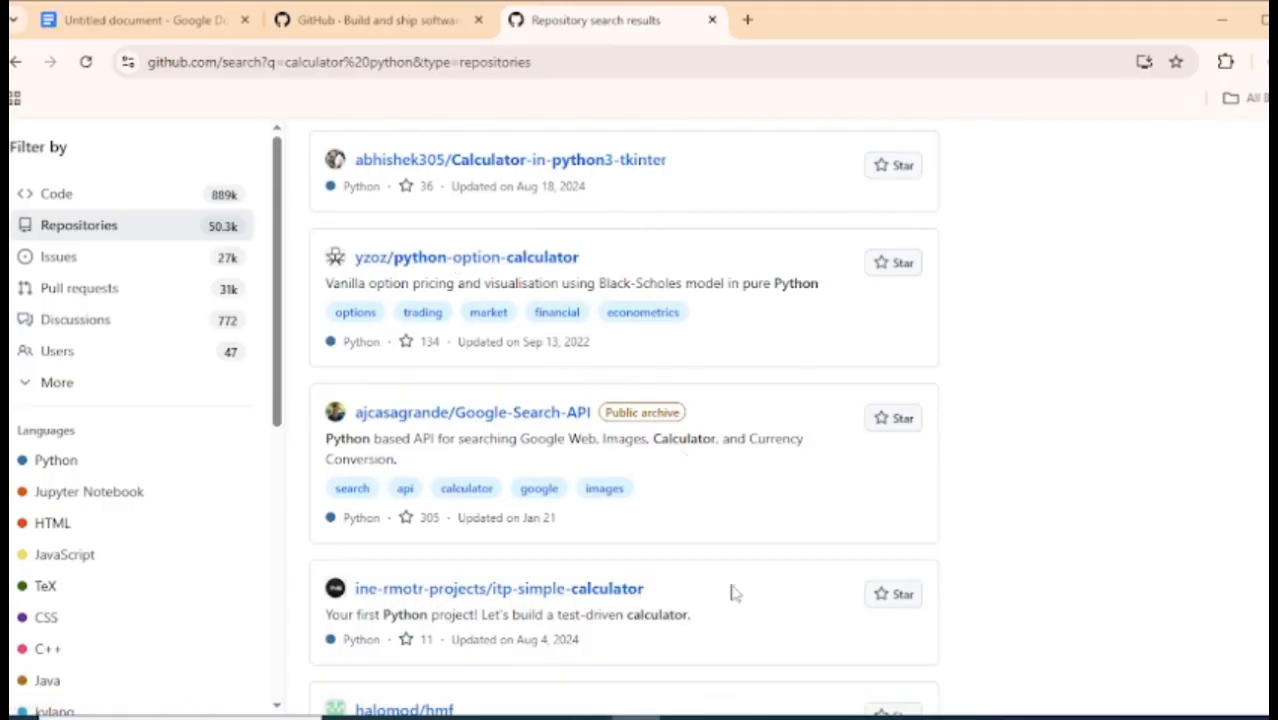
scroll(1100, 400, "up", 10)
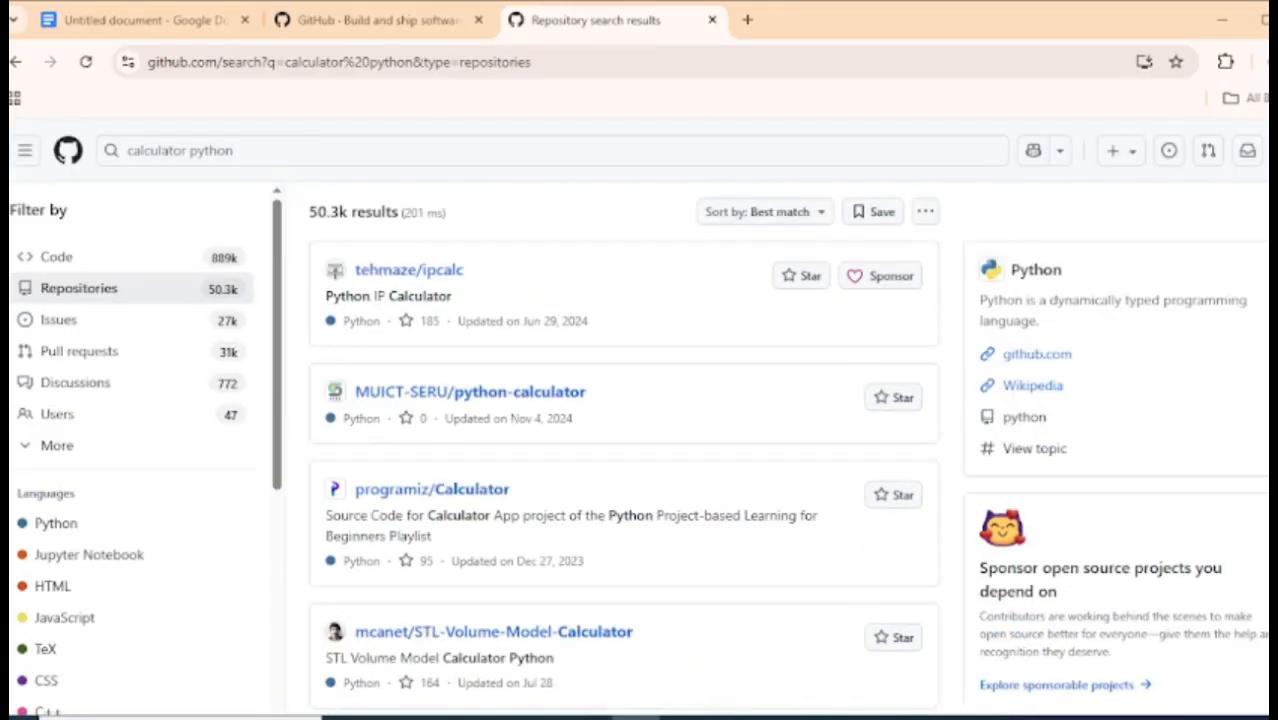
scroll(640, 420, "down", 1)
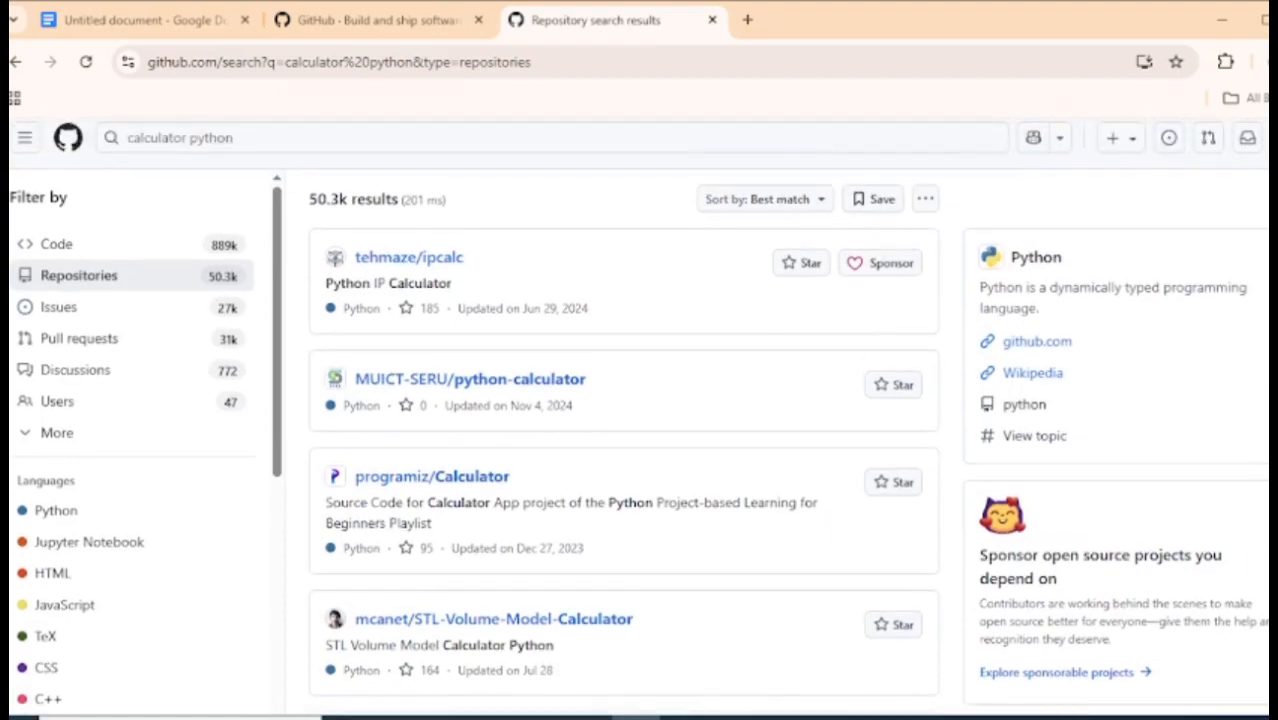
left_click(509, 386)
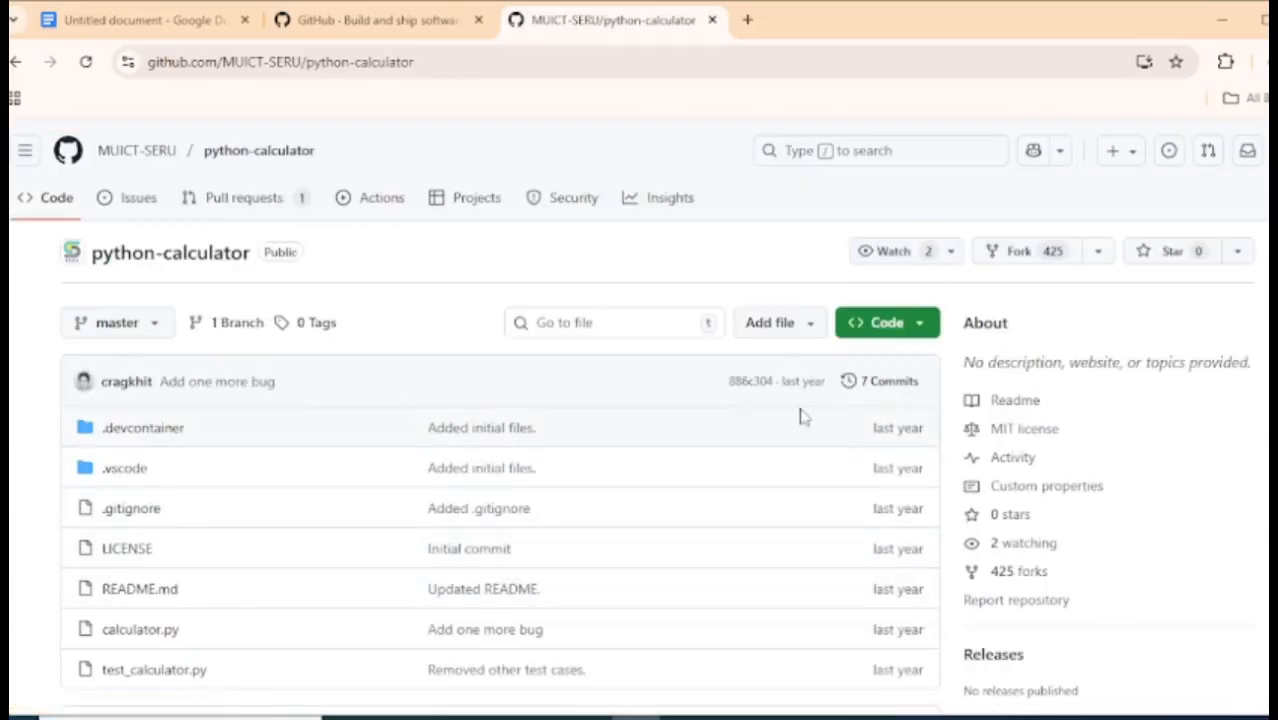
Open README.md to read the project description, including the calculator.py and test_calculator.py mentions, and return to the repository's main page
scroll(802, 414, "down", 3)
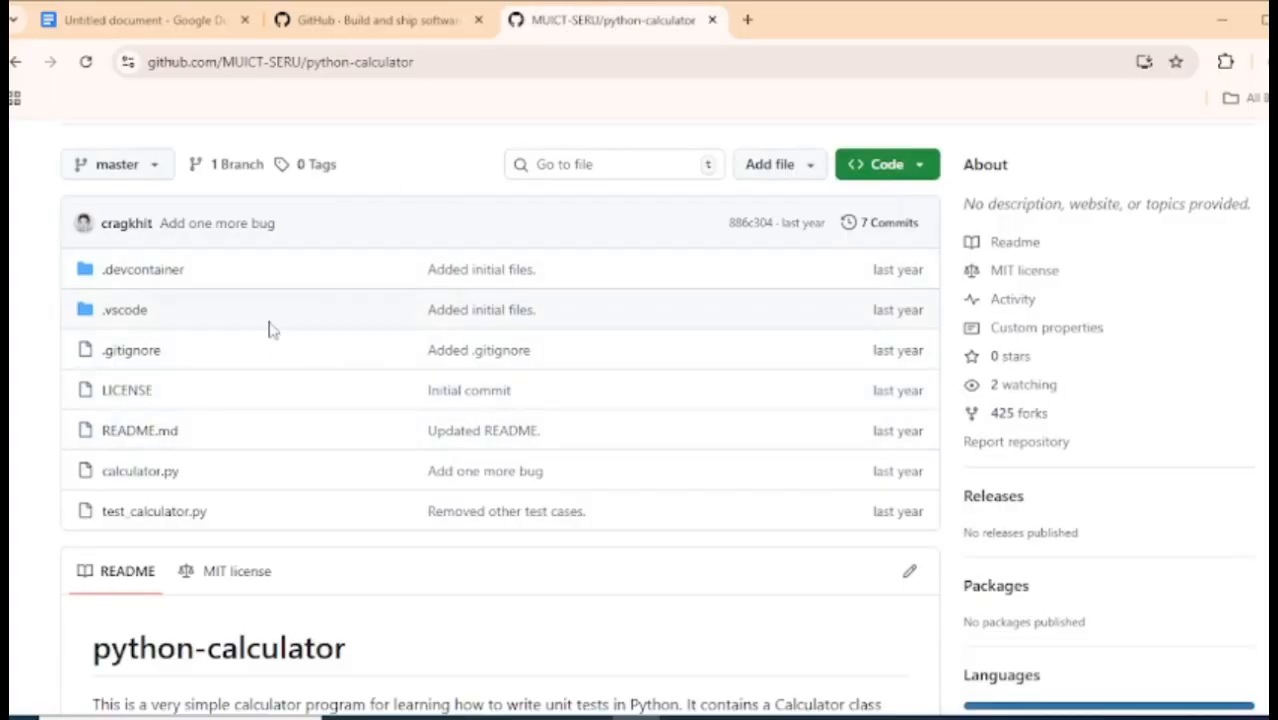
left_click(136, 440)
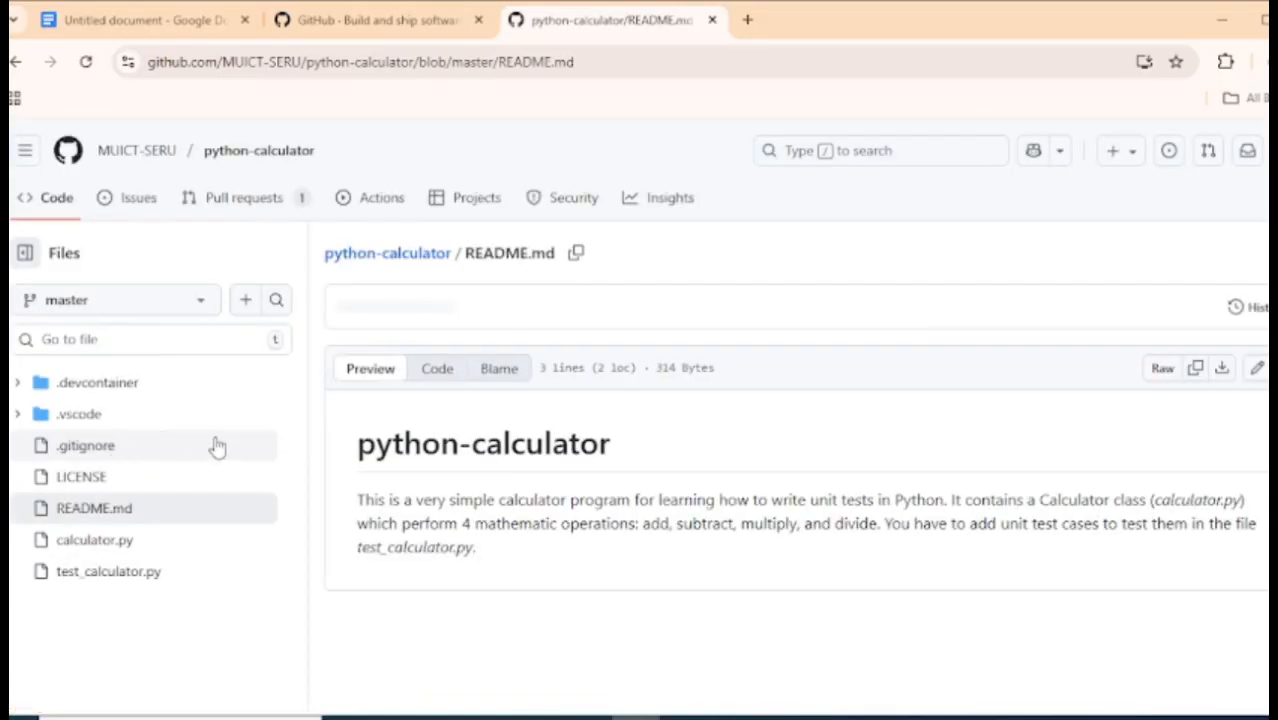
scroll(1075, 387, "down", 2)
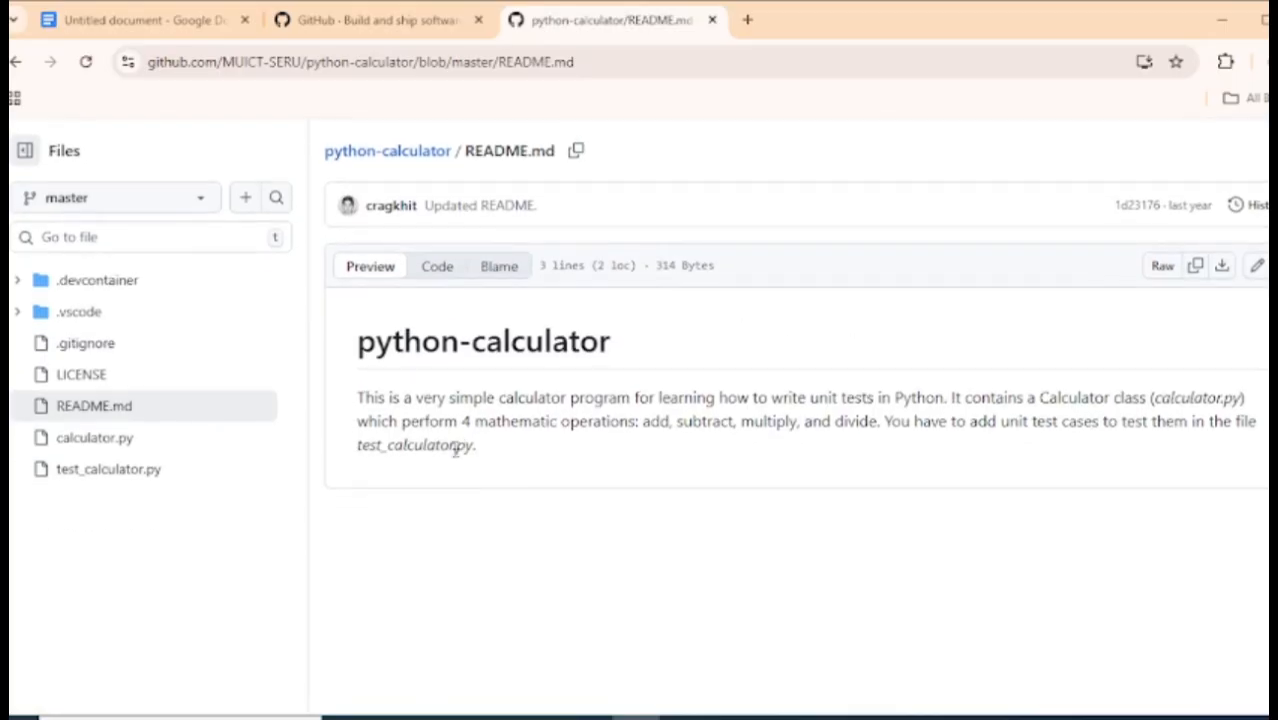
mouse_move(457, 451)
left_mouse_down()
mouse_move(477, 452)
mouse_move(464, 447)
left_mouse_up()
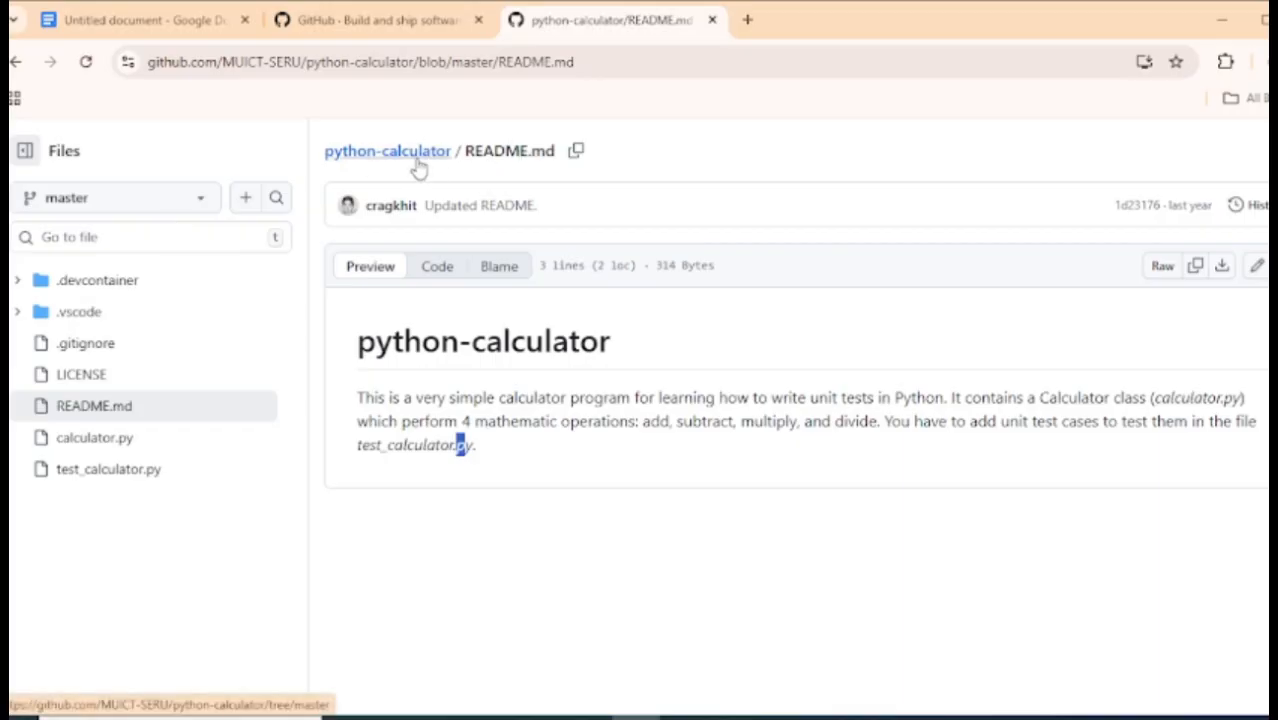
left_click(492, 446)
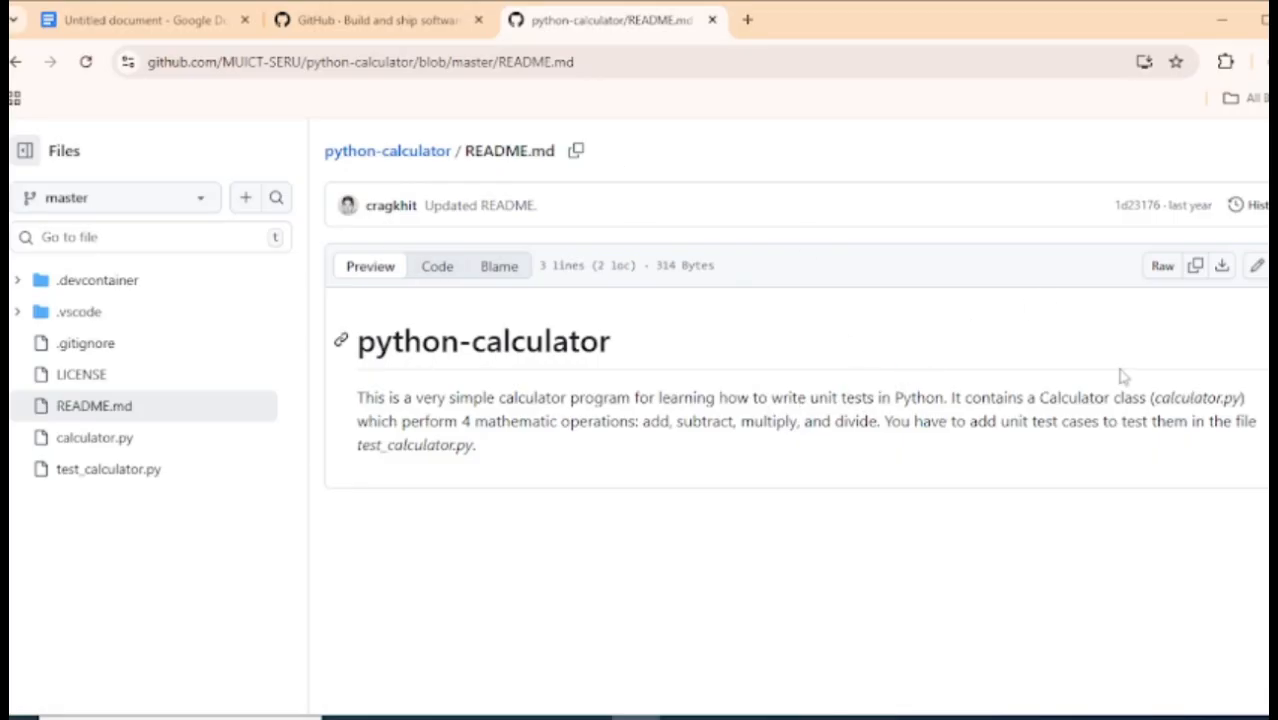
left_click_drag(1224, 398, 1238, 398)
left_click(385, 155)
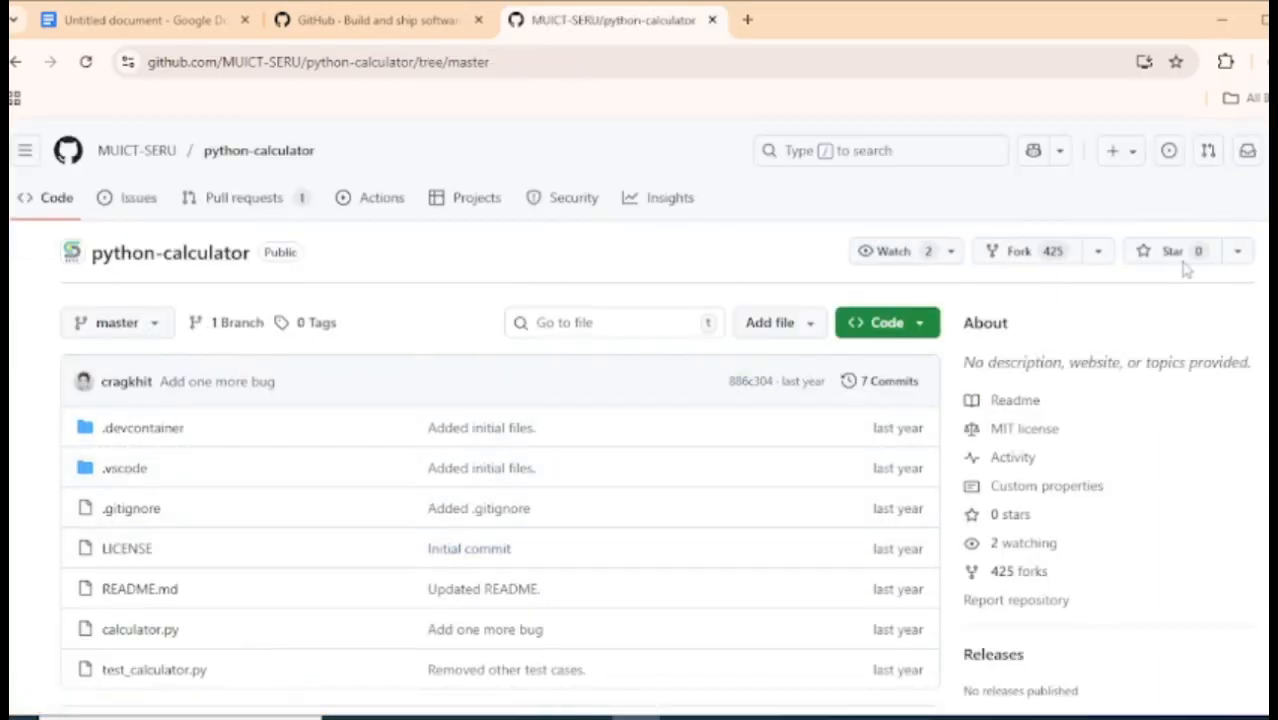
Download the python-calculator repository's code as a ZIP file and check it in the browser's recent downloads
scroll(1243, 243, "down", 2)
scroll(638, 420, "down", 1)
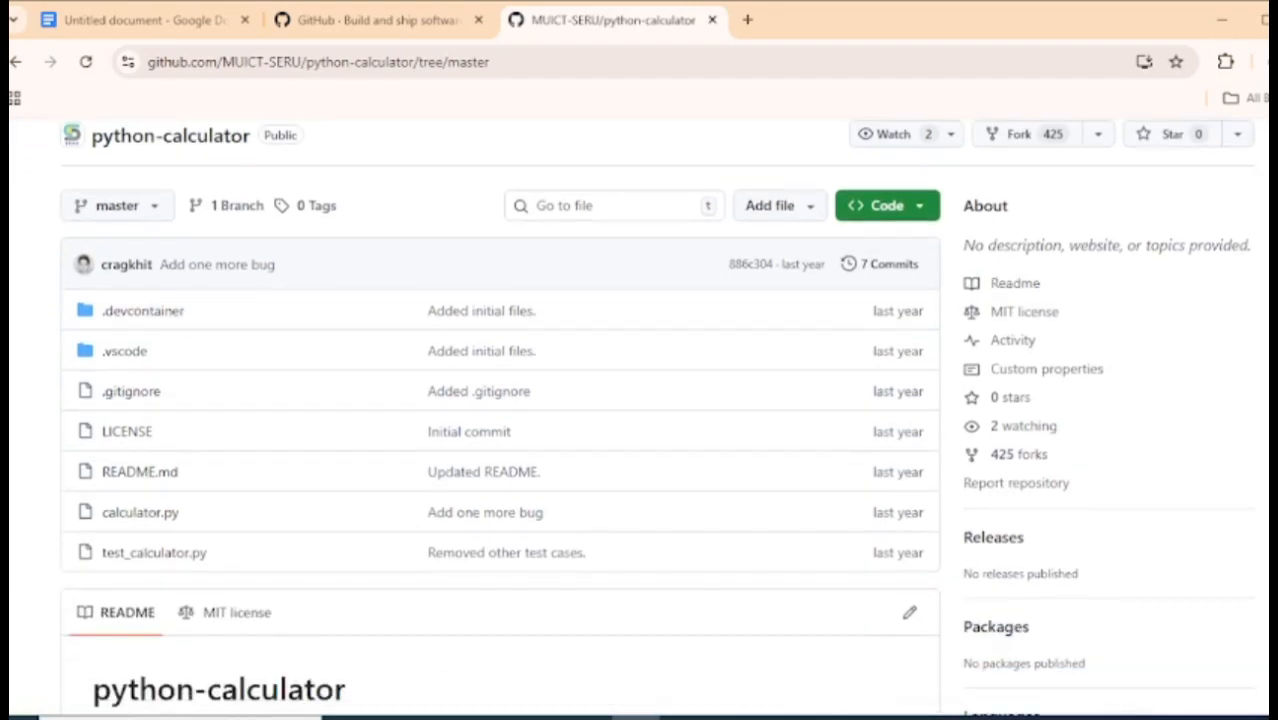
left_click(916, 215)
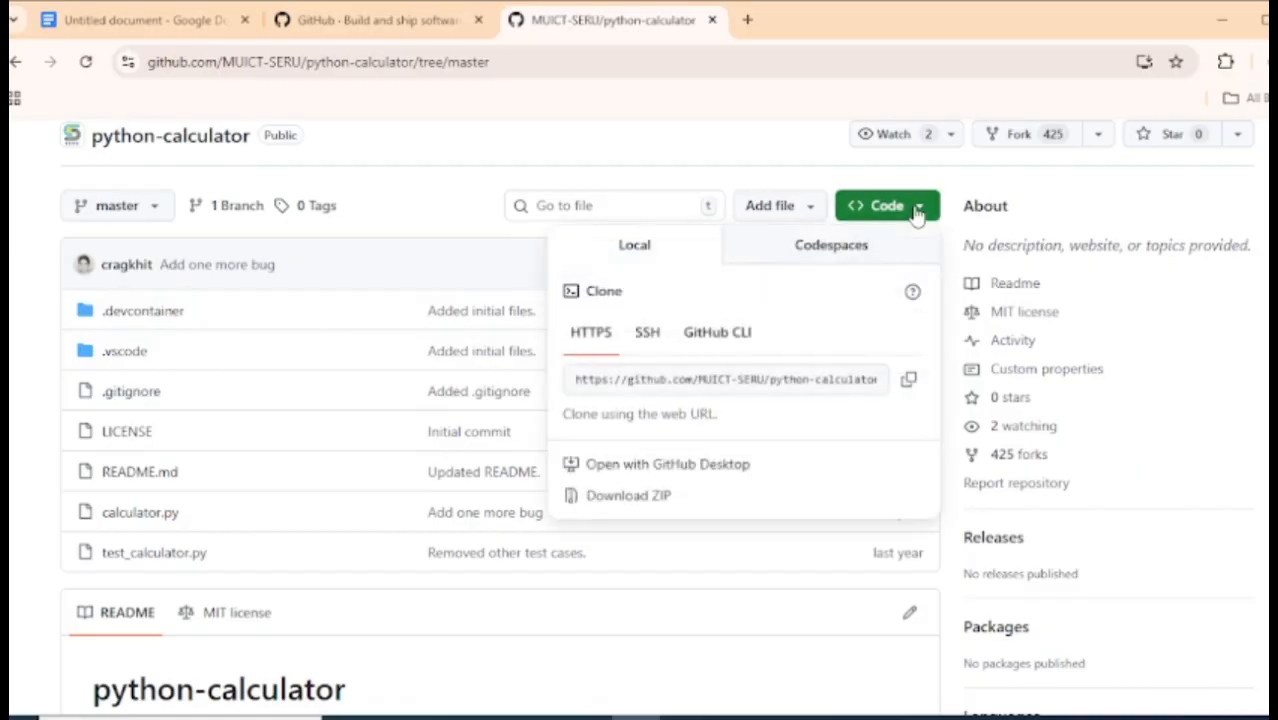
left_click(663, 510)
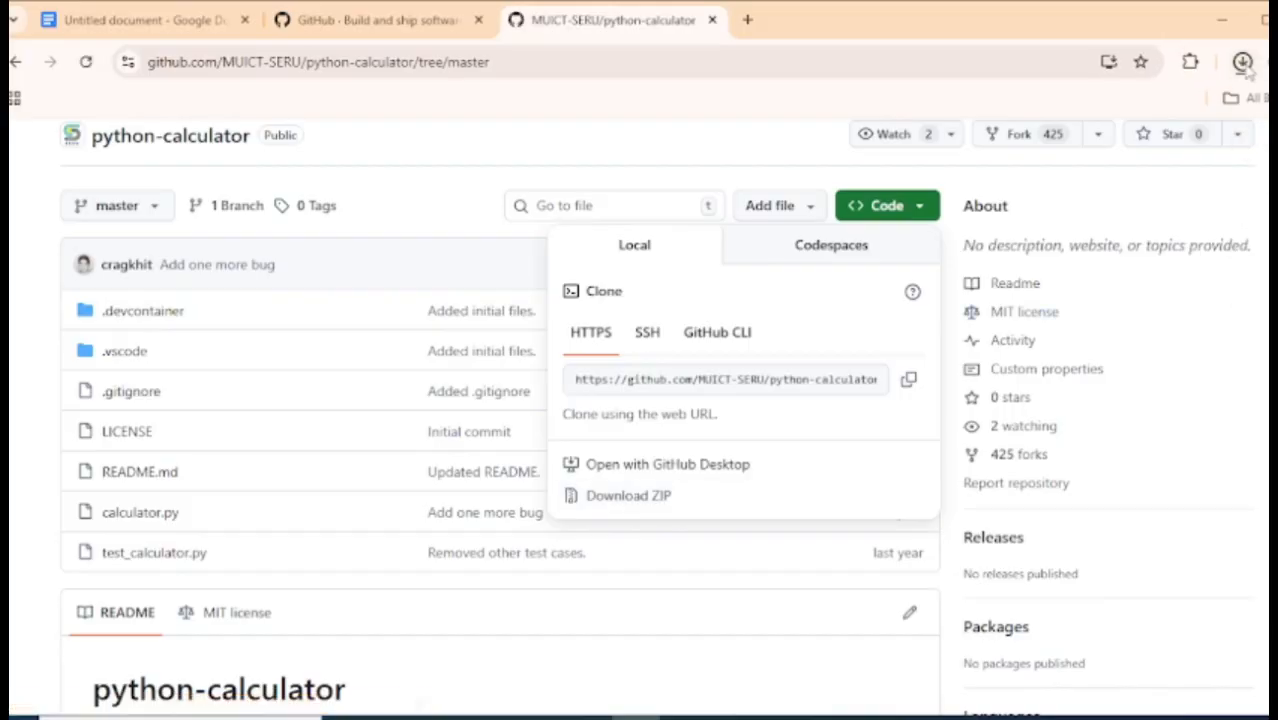
left_click(1242, 62)
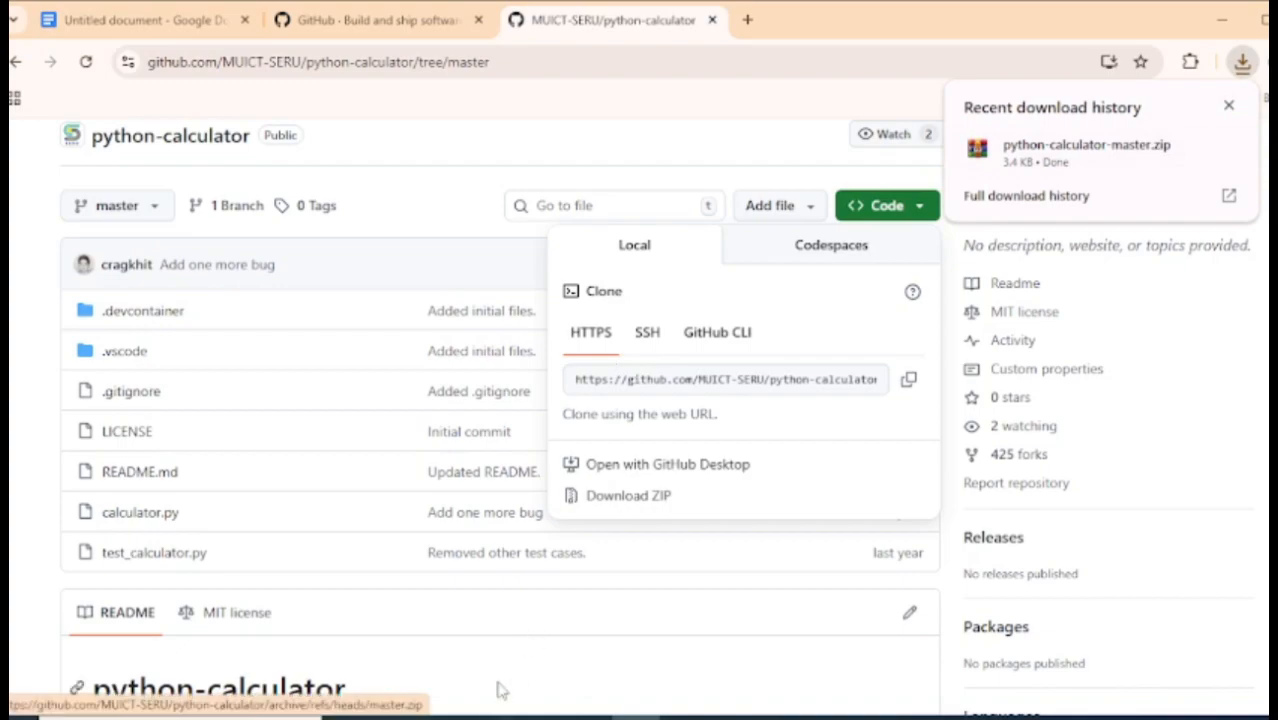
Switch to the Downloads folder in File Explorer and extract the python-calculator-master archive there
left_click(490, 717)
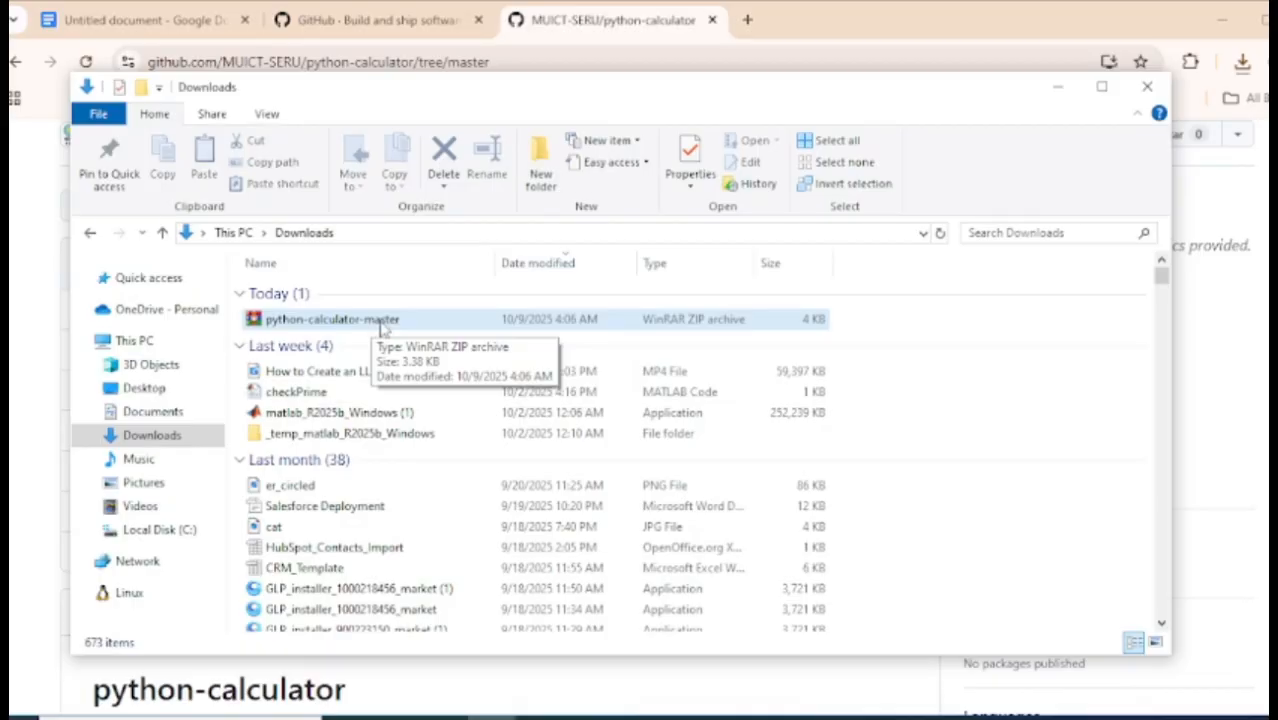
double_click(381, 322)
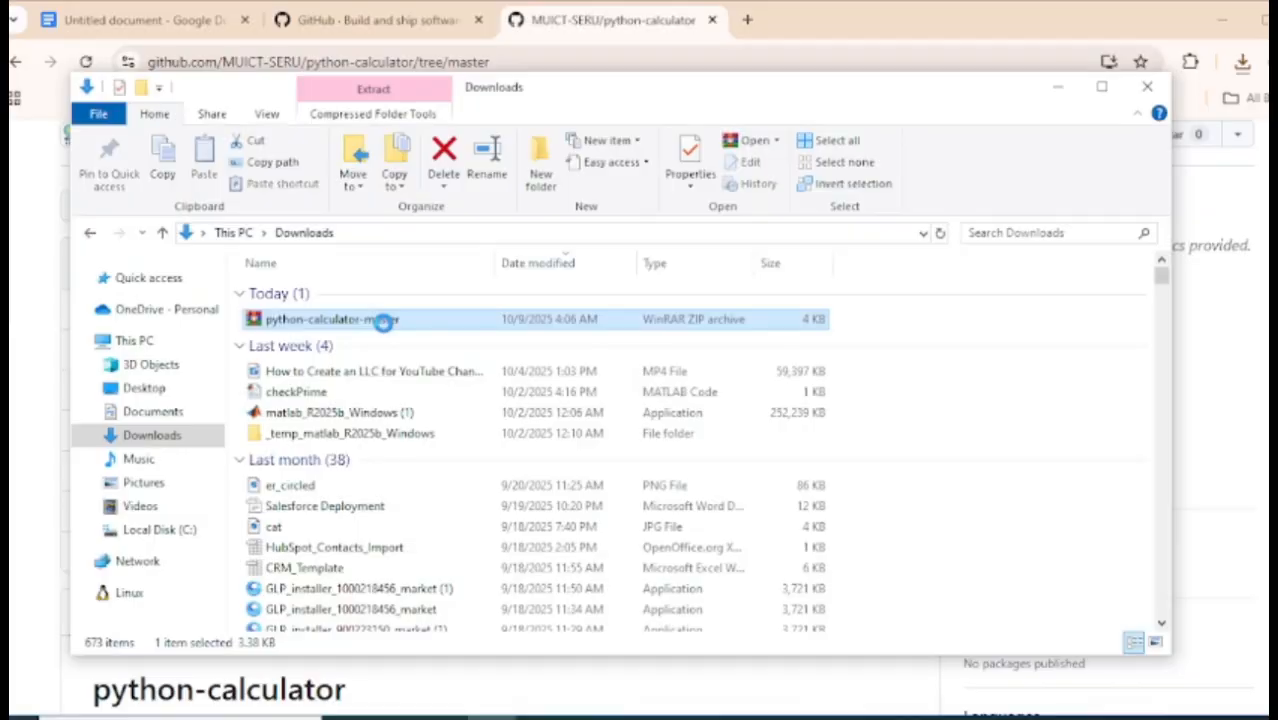
right_click(383, 322)
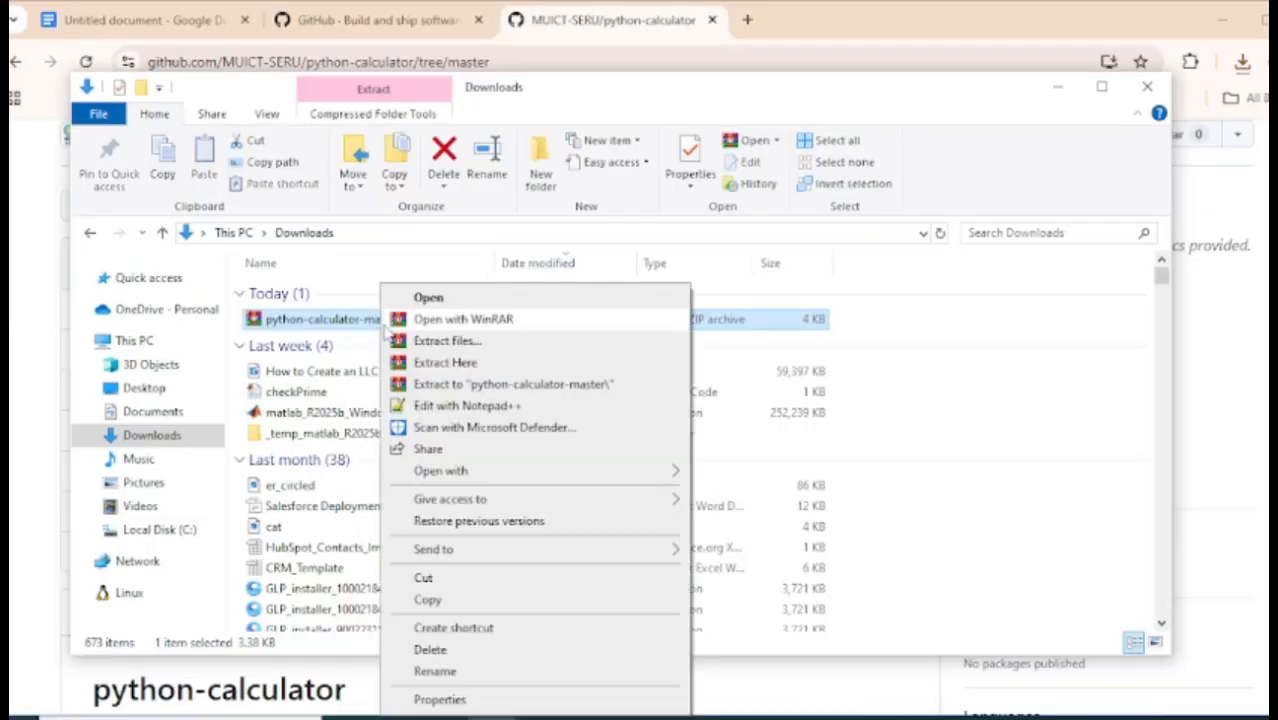
left_click(465, 366)
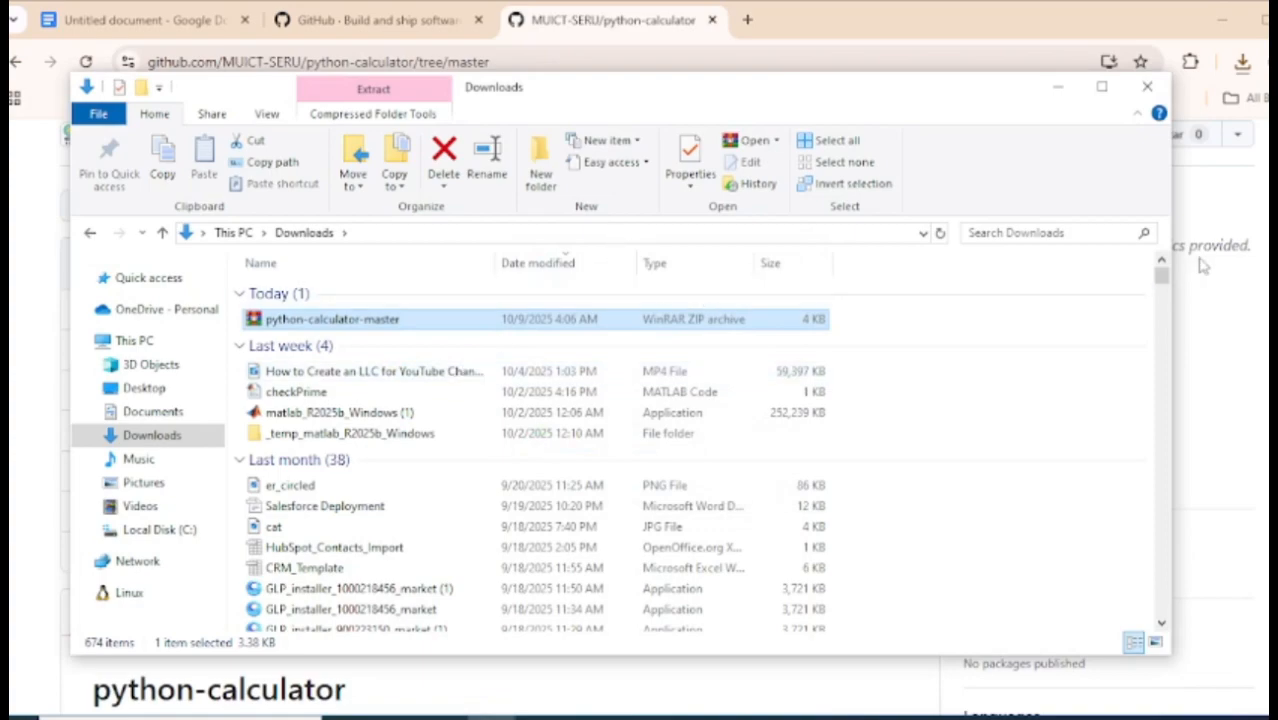
left_click_drag(1163, 283, 1160, 252)
right_click(393, 331)
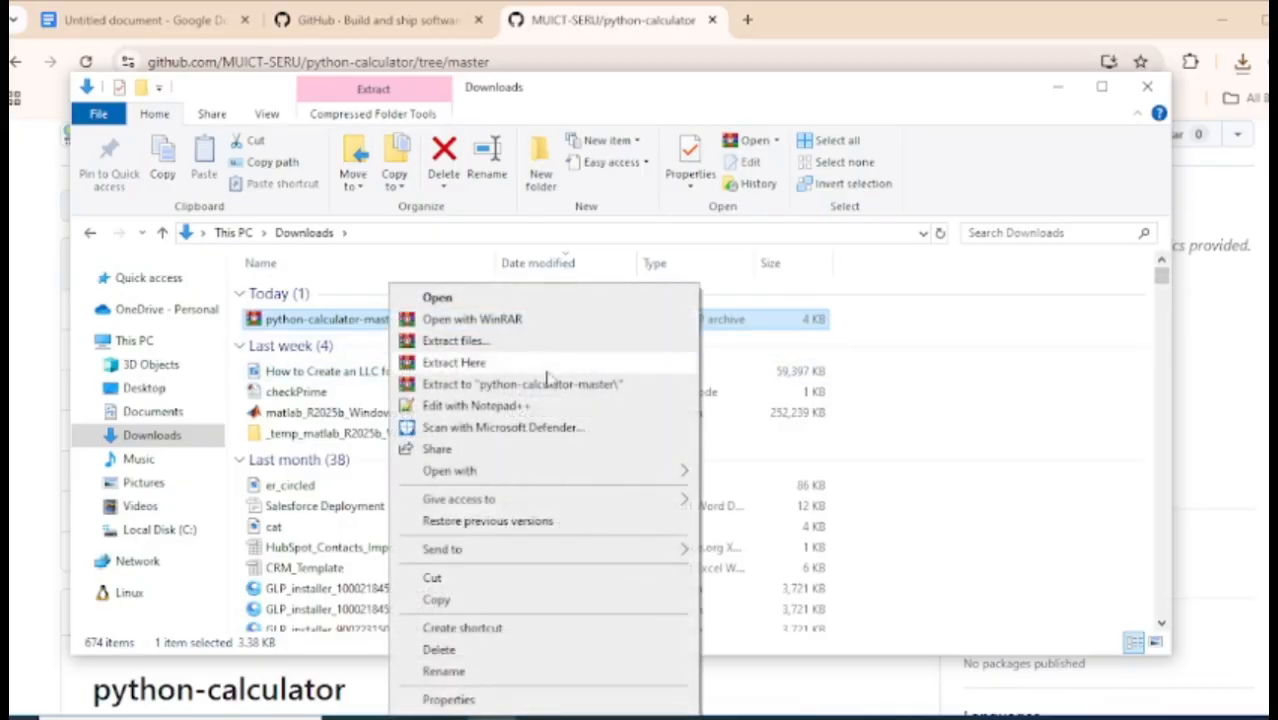
left_click(541, 365)
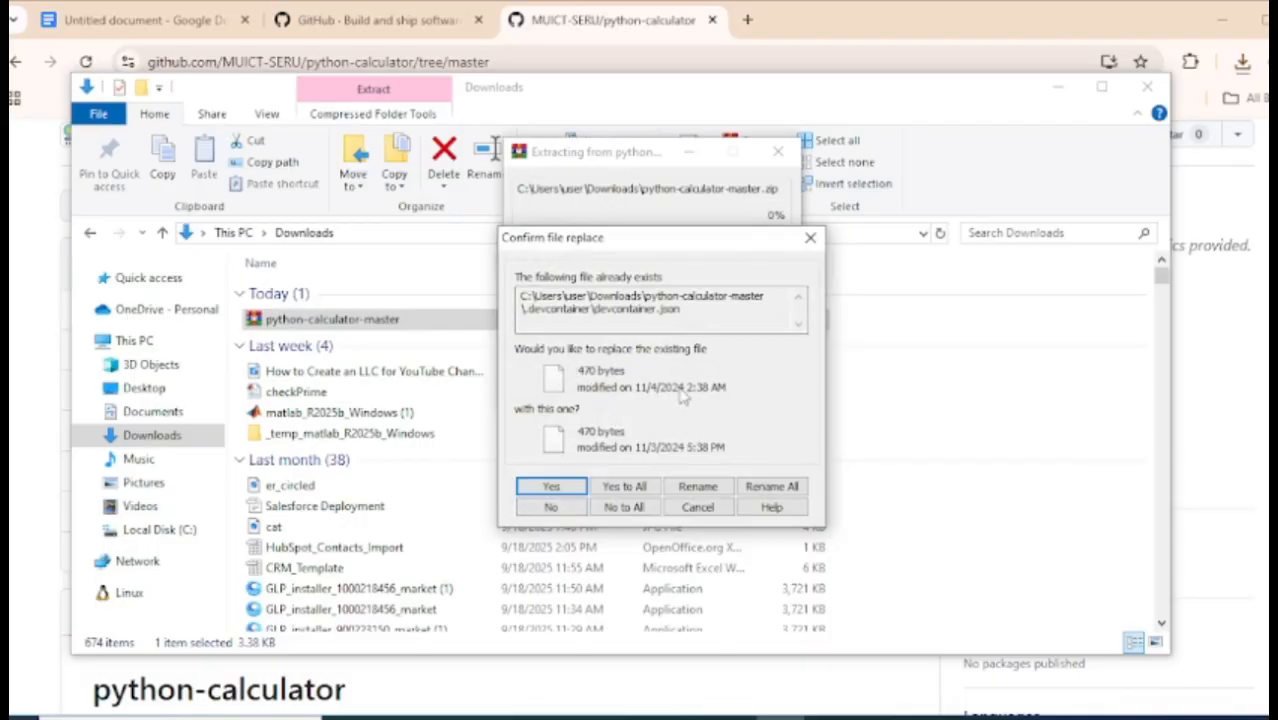
left_click(576, 488)
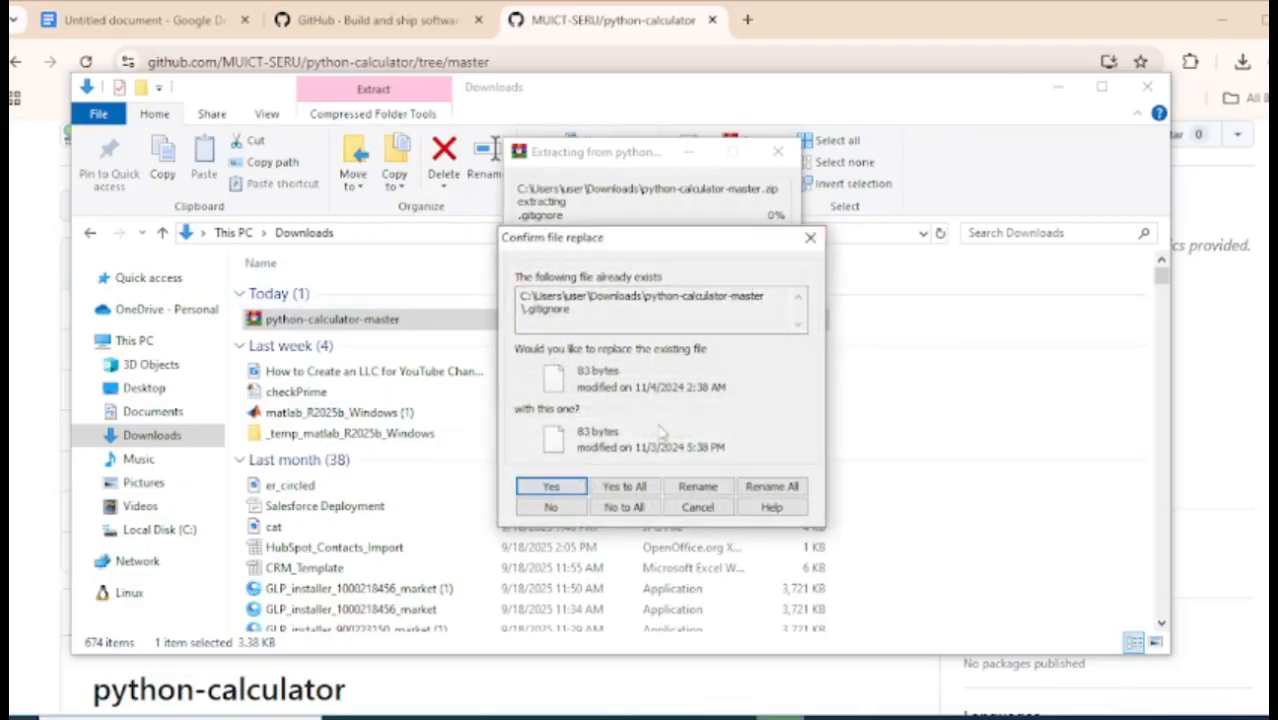
left_click(573, 490)
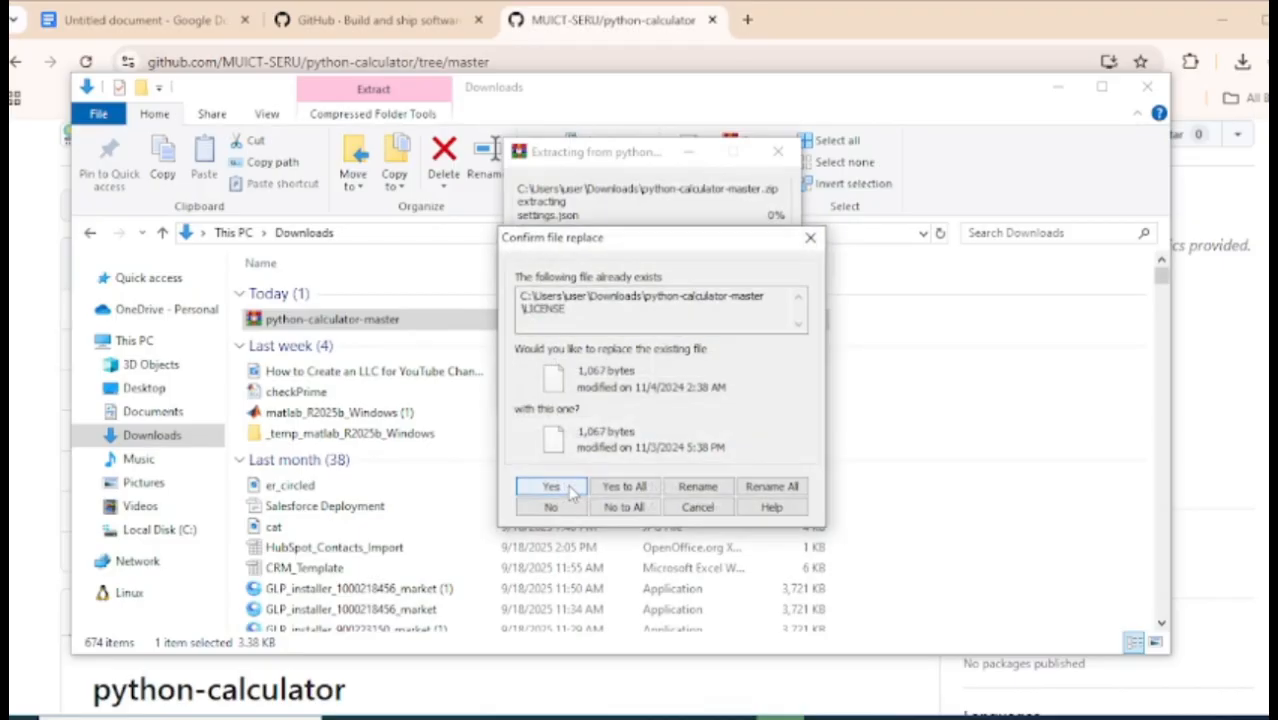
left_click(810, 239)
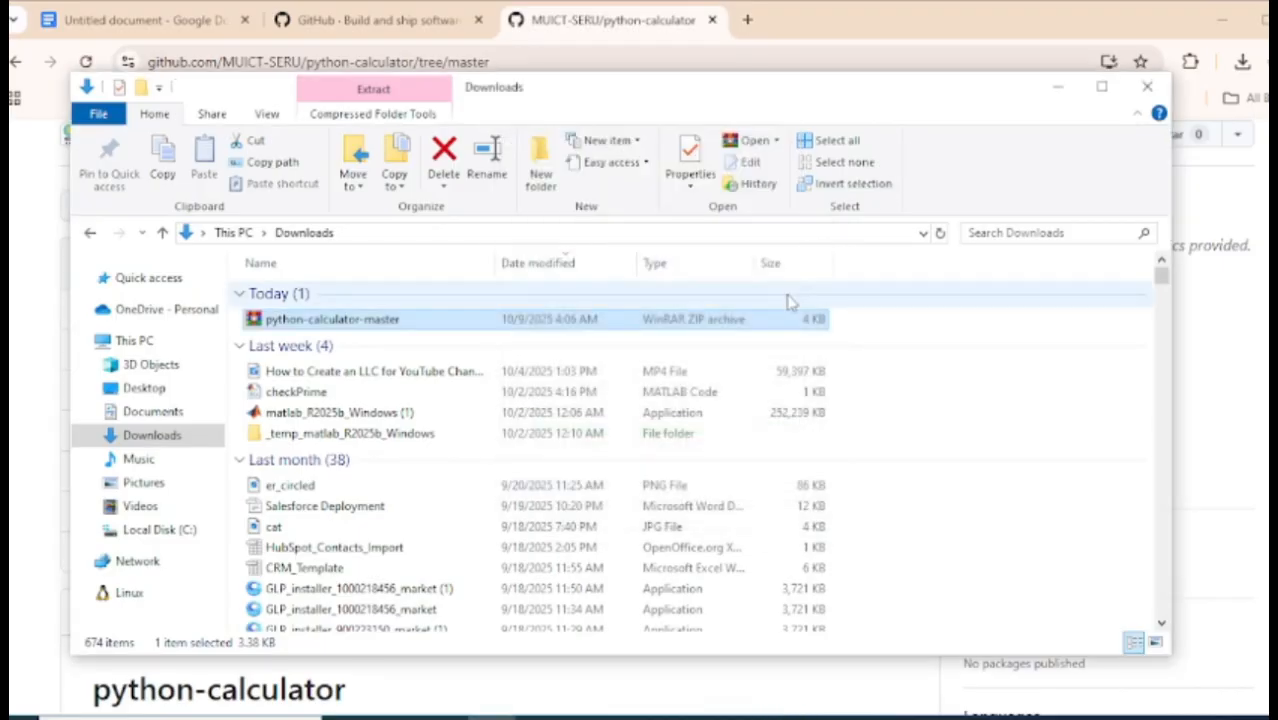
Open the extracted python-calculator-master folder in Downloads to view its files, and return to the repository page in the browser
left_click_drag(1161, 268, 1172, 625)
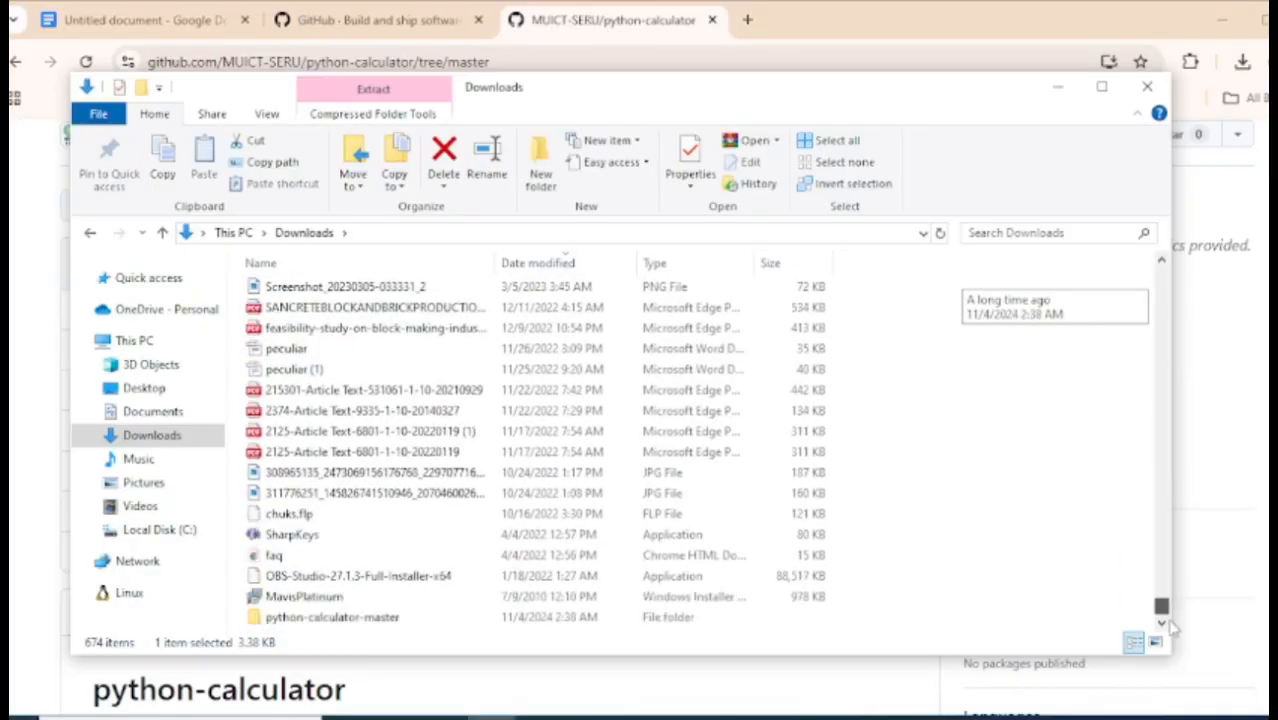
left_click_drag(1172, 625, 1172, 625)
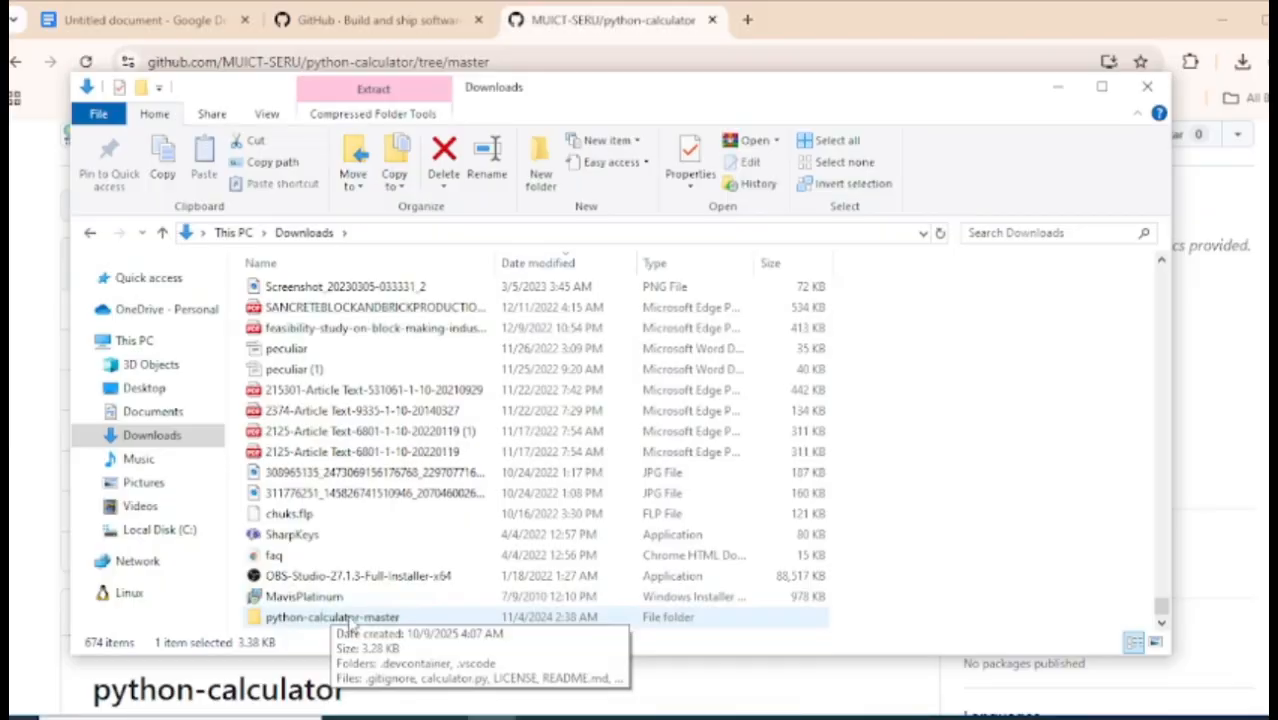
left_click(282, 622)
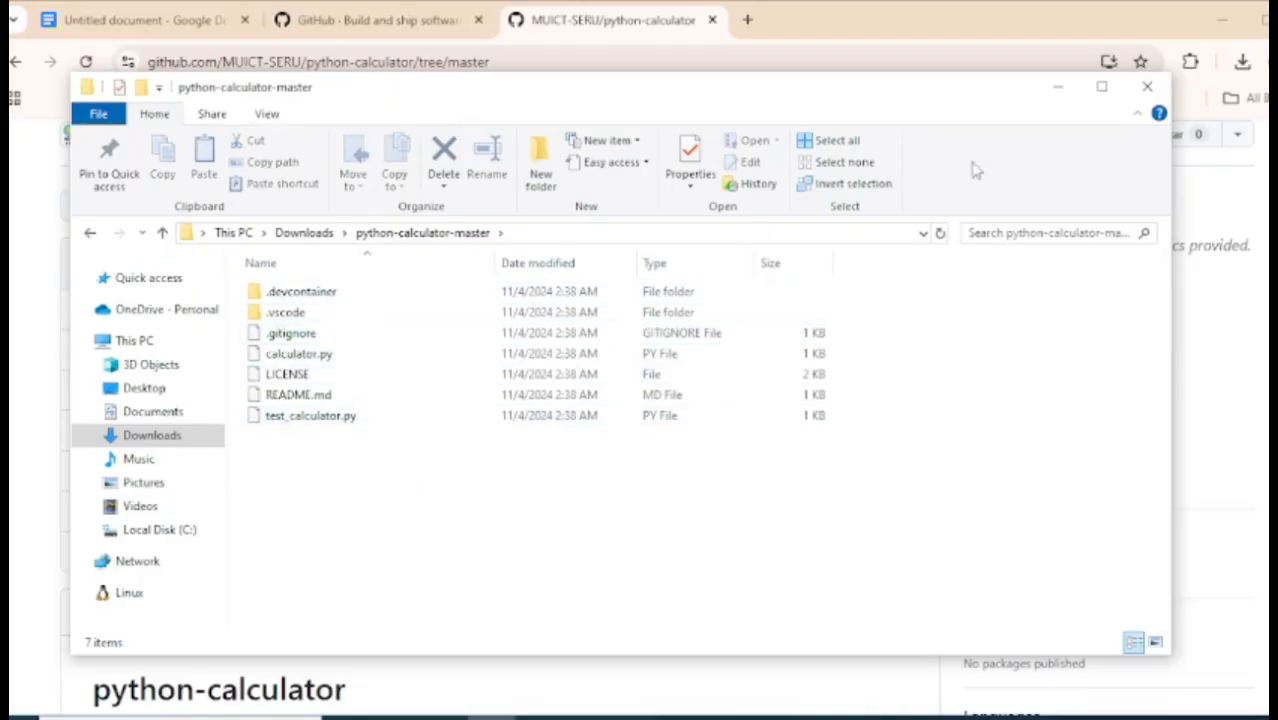
left_click(1057, 86)
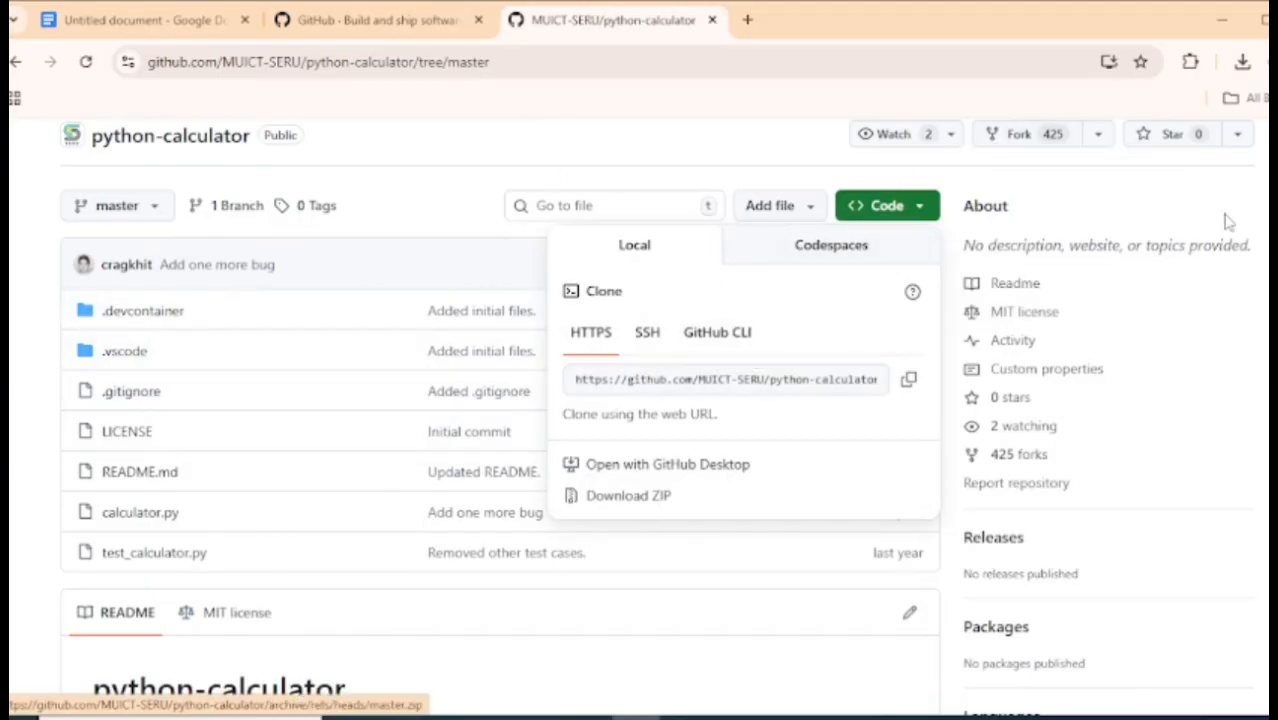
scroll(628, 495, "up", 2)
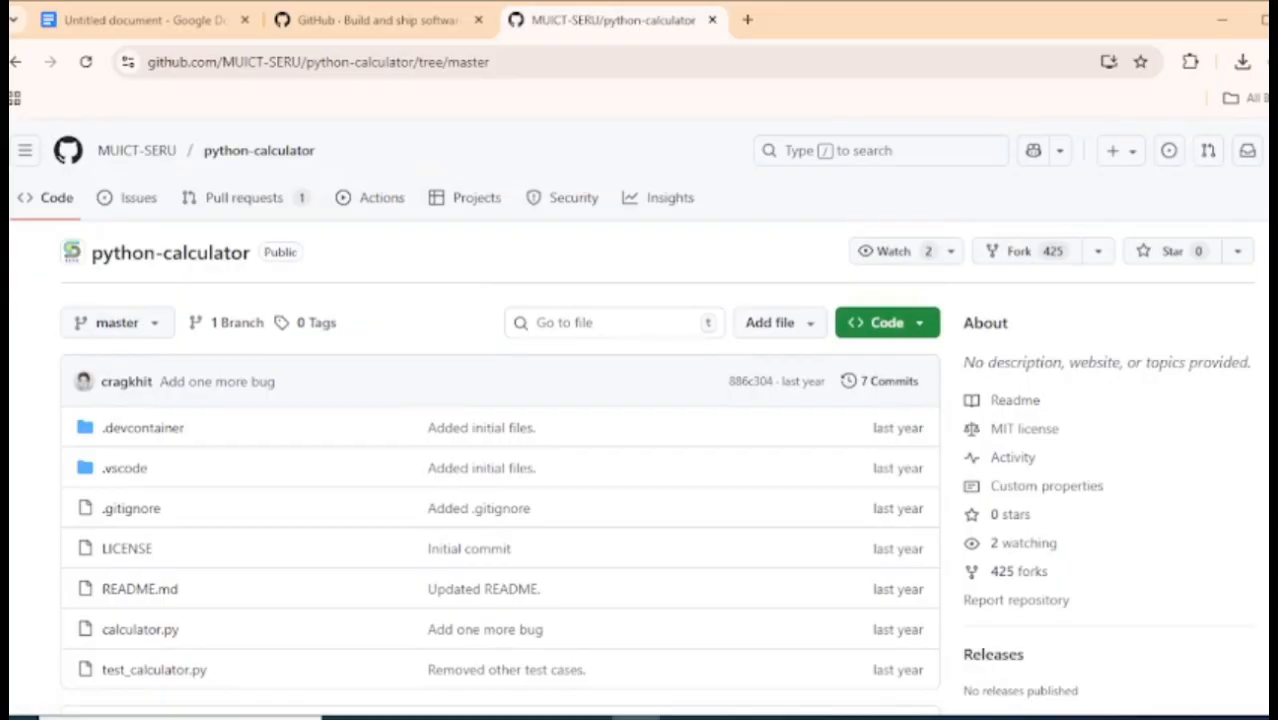